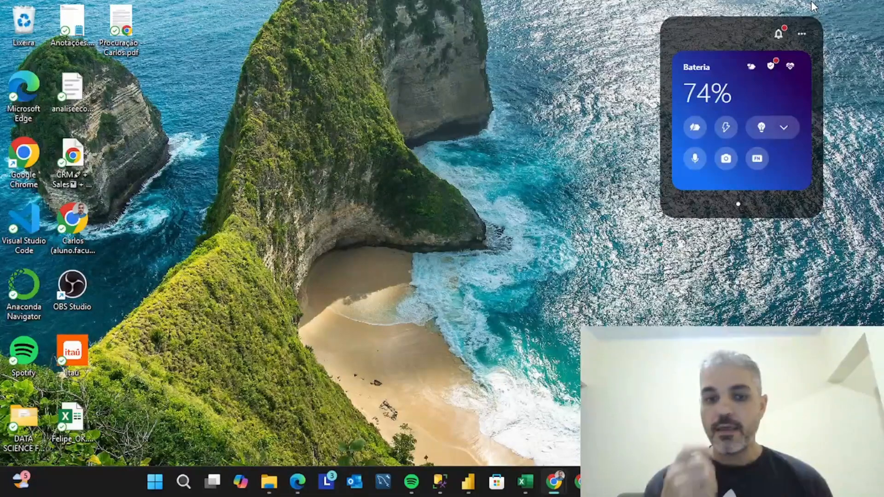
Switch to Power BI Desktop and close the AULA 01 report, saving its changes
{"action": "left_click", "coordinate": [463, 479]}
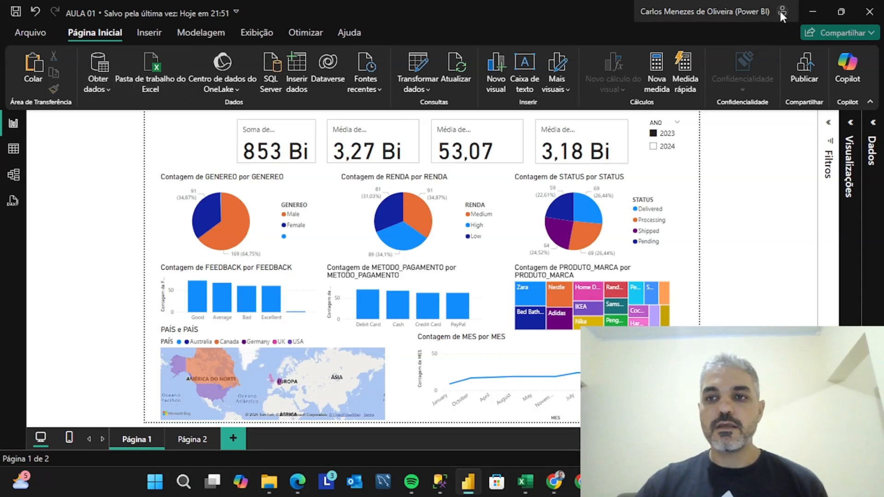
{"action": "left_click", "coordinate": [868, 13]}
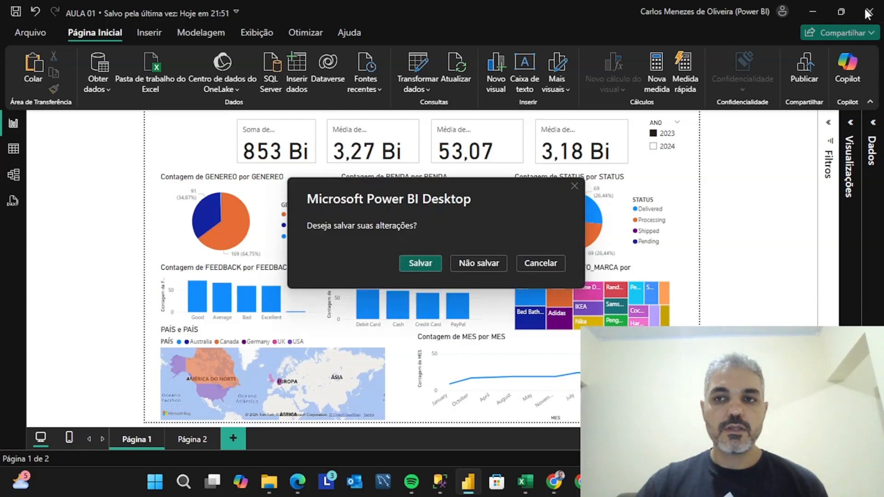
{"action": "left_click", "coordinate": [420, 263]}
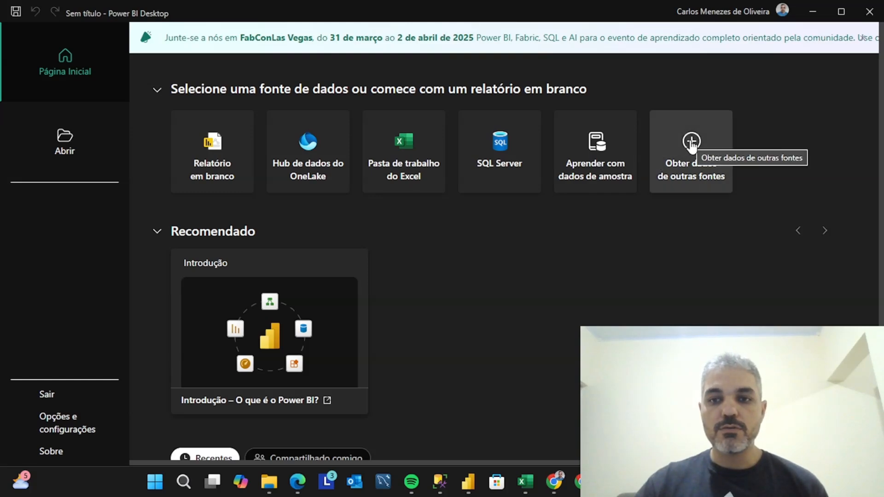
Start getting data from other sources and examine the full list of available connectors
{"action": "left_click", "coordinate": [691, 144]}
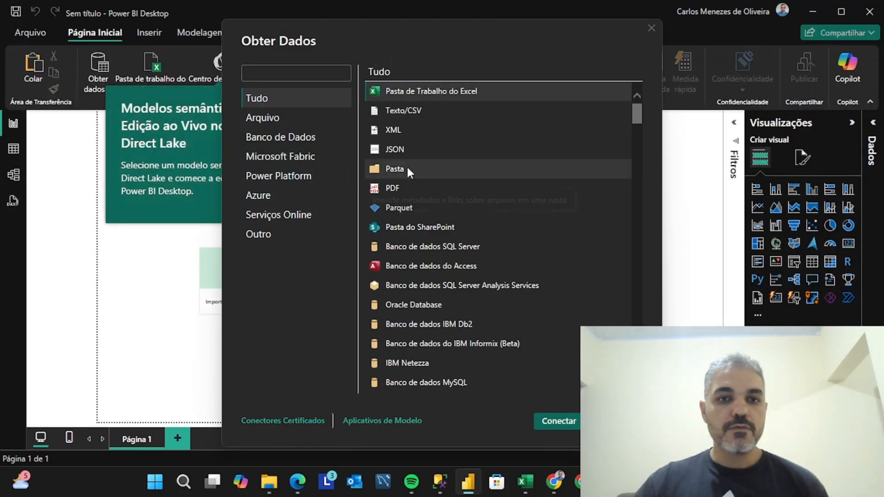
{"action": "scroll", "coordinate": [423, 111], "scroll_direction": "down", "scroll_amount": 2}
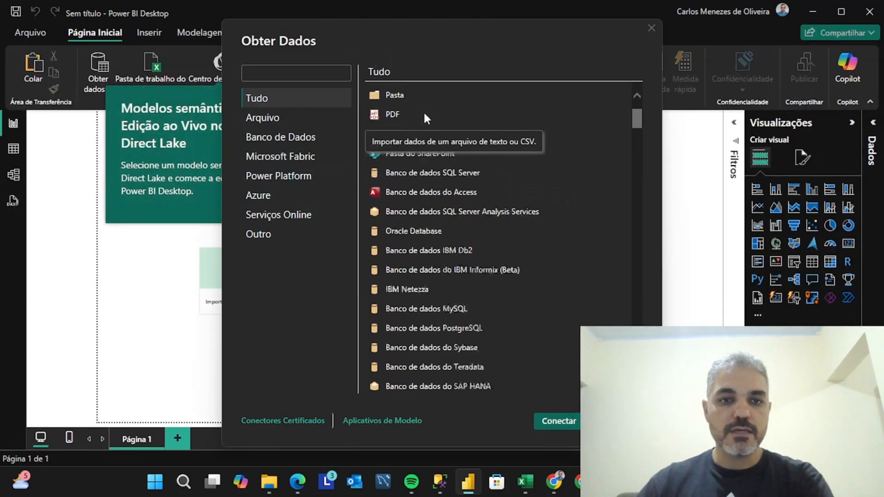
{"action": "scroll", "coordinate": [424, 111], "scroll_direction": "down", "scroll_amount": 7}
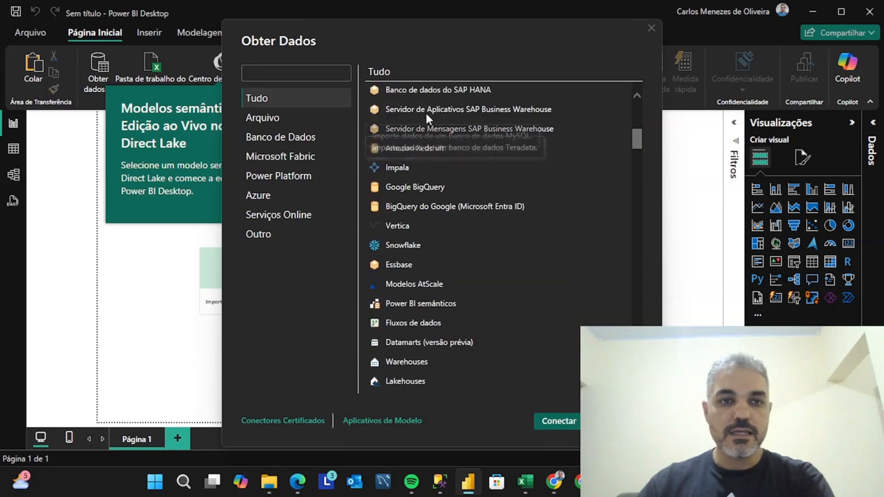
{"action": "scroll", "coordinate": [426, 113], "scroll_direction": "down", "scroll_amount": 8}
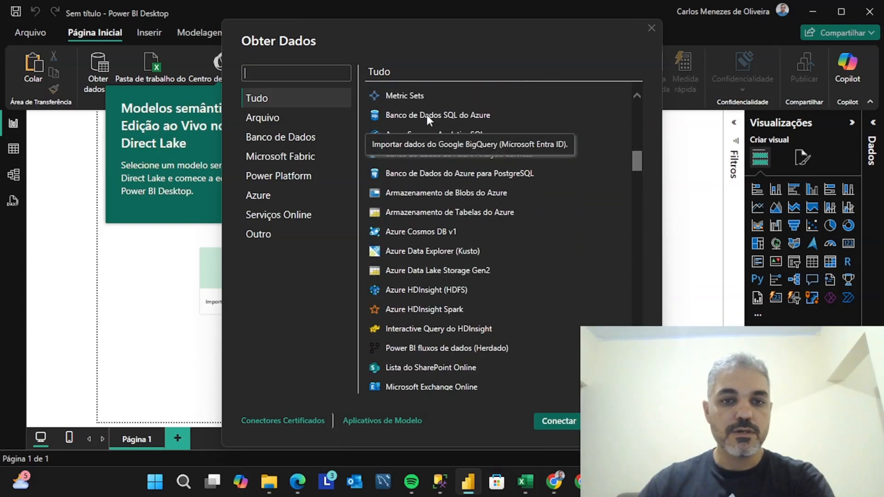
{"action": "scroll", "coordinate": [427, 115], "scroll_direction": "down", "scroll_amount": 5}
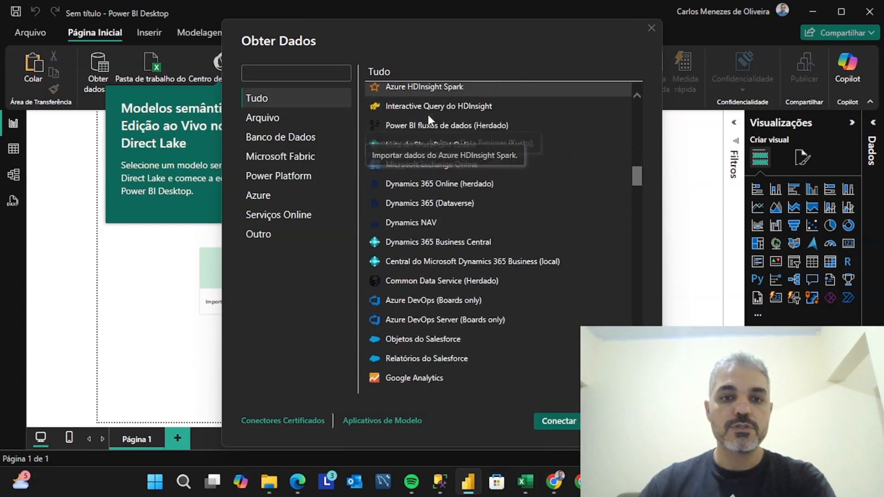
{"action": "scroll", "coordinate": [427, 116], "scroll_direction": "down", "scroll_amount": 5}
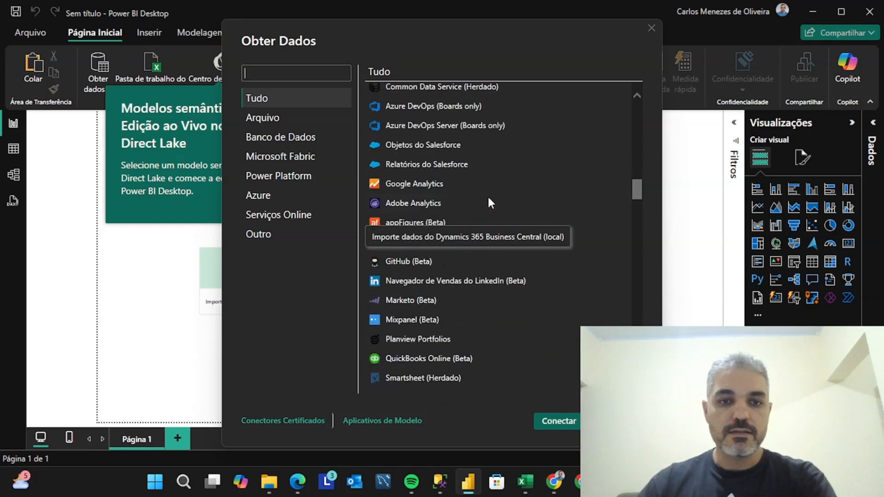
{"action": "scroll", "coordinate": [487, 194], "scroll_direction": "down", "scroll_amount": 15}
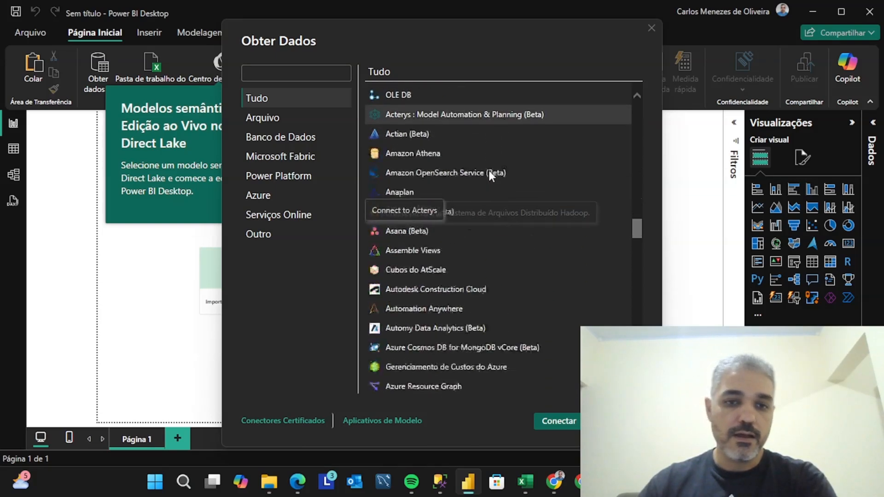
{"action": "scroll", "coordinate": [489, 175], "scroll_direction": "down", "scroll_amount": 6}
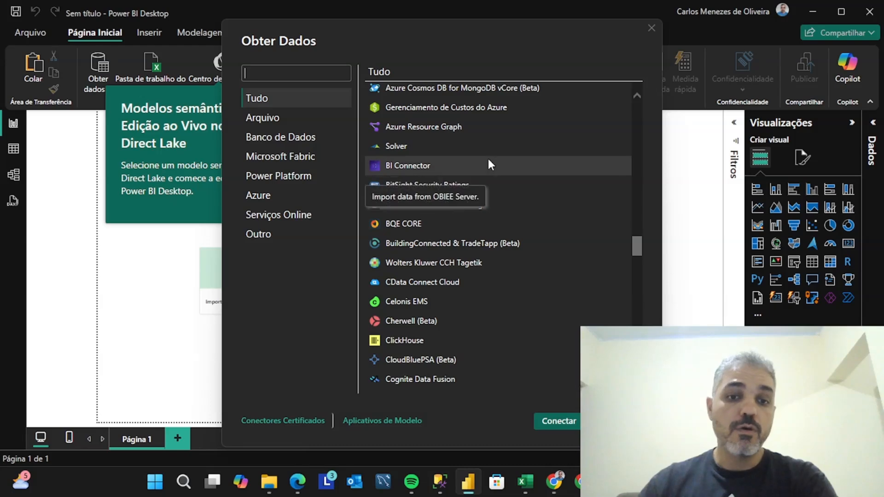
{"action": "scroll", "coordinate": [490, 165], "scroll_direction": "down", "scroll_amount": 3}
{"action": "scroll", "coordinate": [490, 159], "scroll_direction": "up", "scroll_amount": 20}
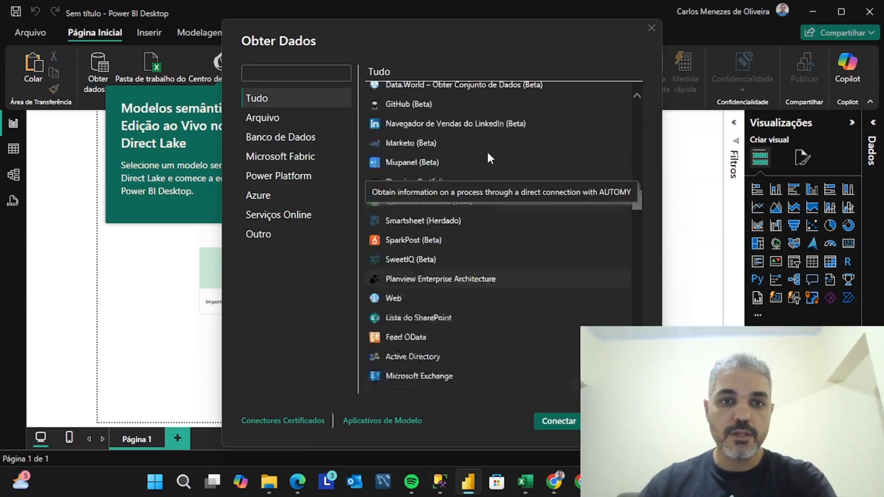
{"action": "scroll", "coordinate": [488, 154], "scroll_direction": "up", "scroll_amount": 20}
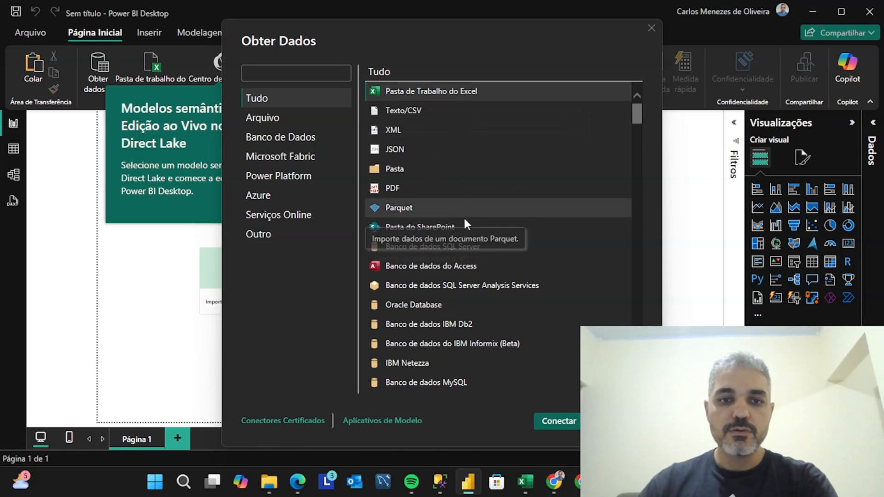
{"action": "scroll", "coordinate": [463, 225], "scroll_direction": "down", "scroll_amount": 1}
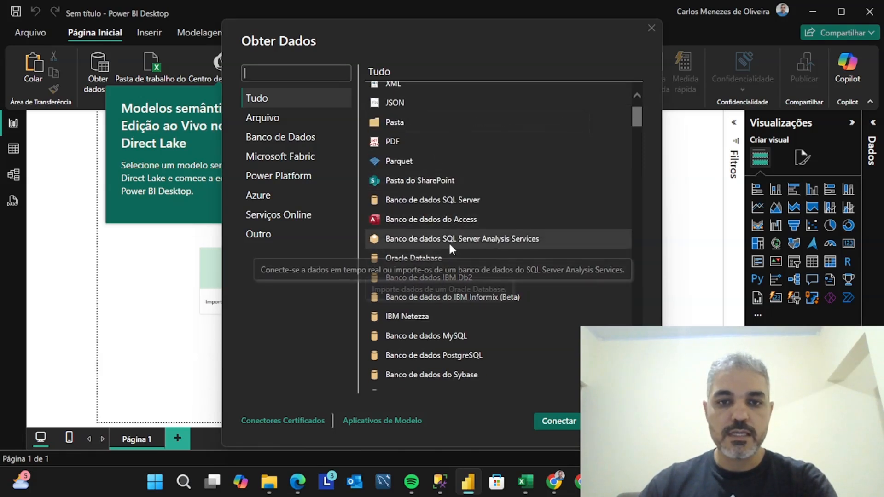
{"action": "scroll", "coordinate": [440, 255], "scroll_direction": "down", "scroll_amount": 4}
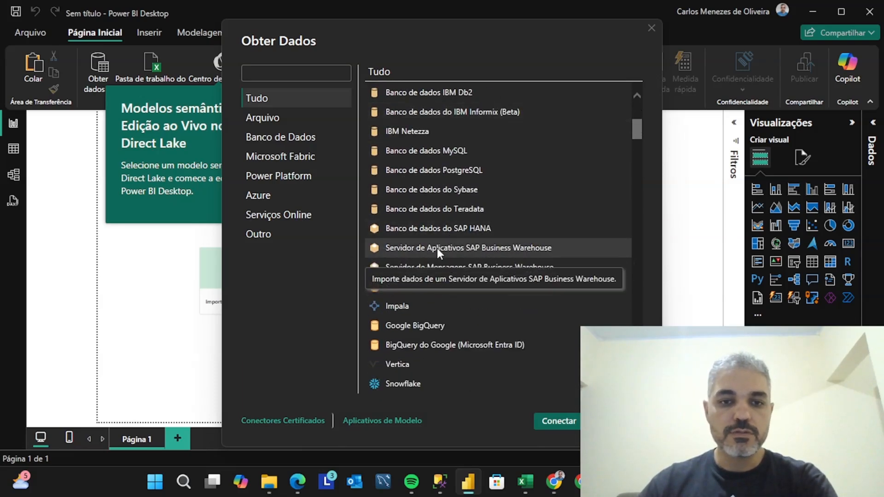
{"action": "scroll", "coordinate": [437, 248], "scroll_direction": "down", "scroll_amount": 2}
{"action": "scroll", "coordinate": [438, 246], "scroll_direction": "down", "scroll_amount": 1}
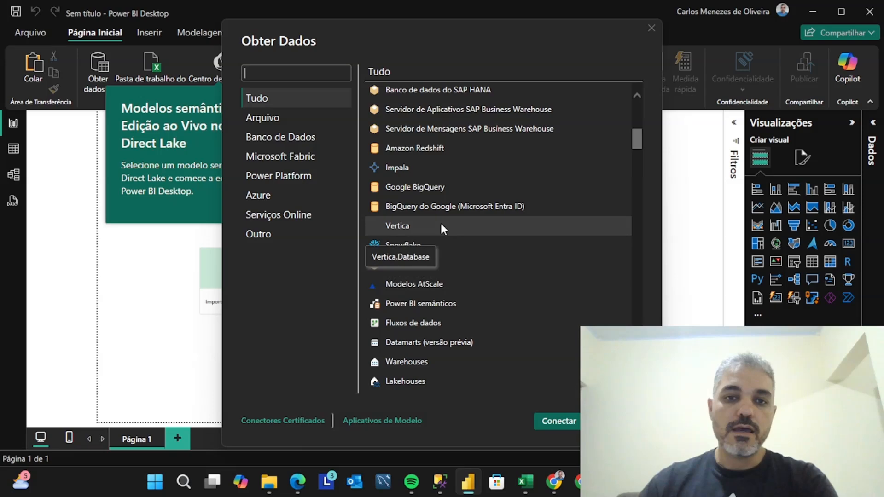
{"action": "scroll", "coordinate": [441, 222], "scroll_direction": "up", "scroll_amount": 2}
{"action": "scroll", "coordinate": [440, 222], "scroll_direction": "up", "scroll_amount": 1}
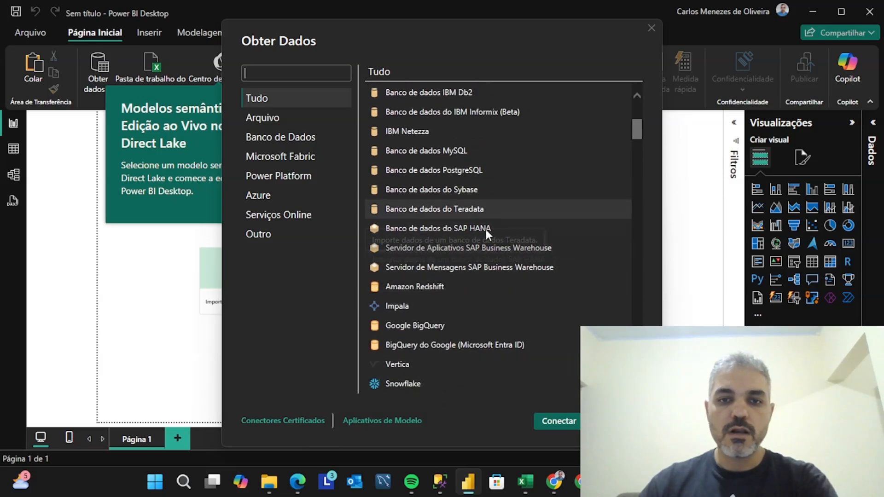
{"action": "scroll", "coordinate": [474, 183], "scroll_direction": "up", "scroll_amount": 5}
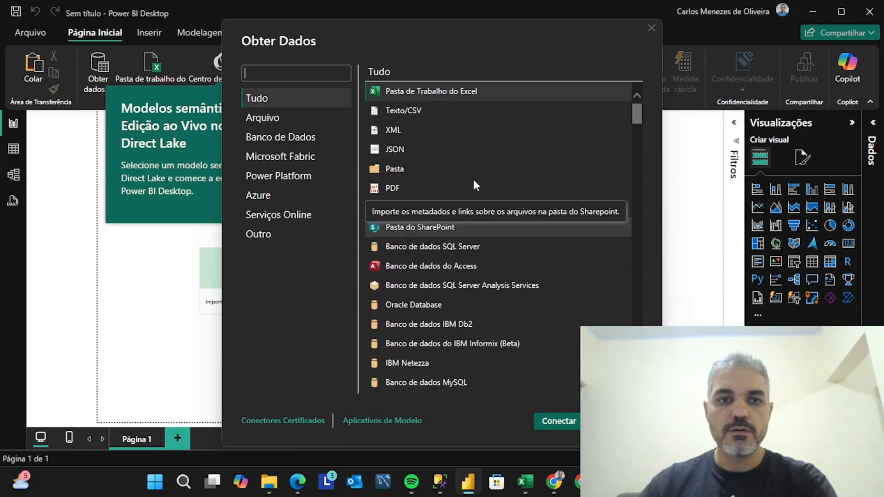
Examine the connectors in the Banco de Dados, Microsoft Fabric, Power Platform, Azure and Outro categories, and leave without connecting
{"action": "left_click", "coordinate": [309, 138]}
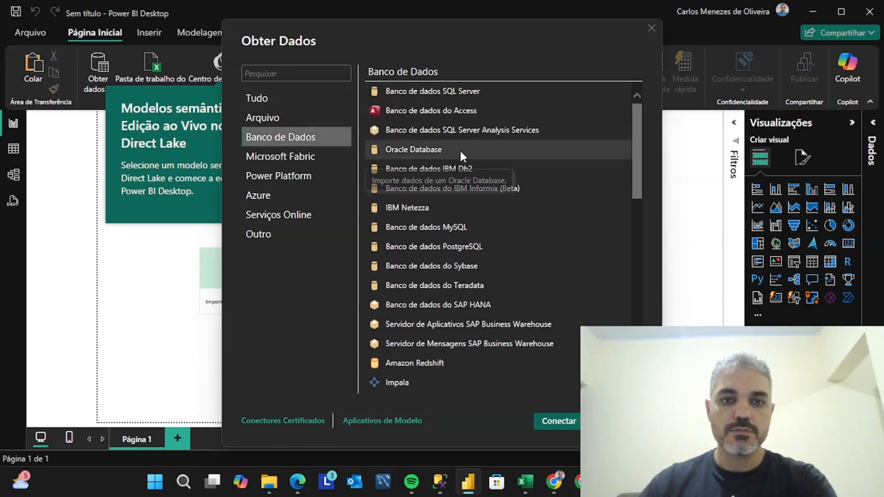
{"action": "scroll", "coordinate": [474, 219], "scroll_direction": "down", "scroll_amount": 4}
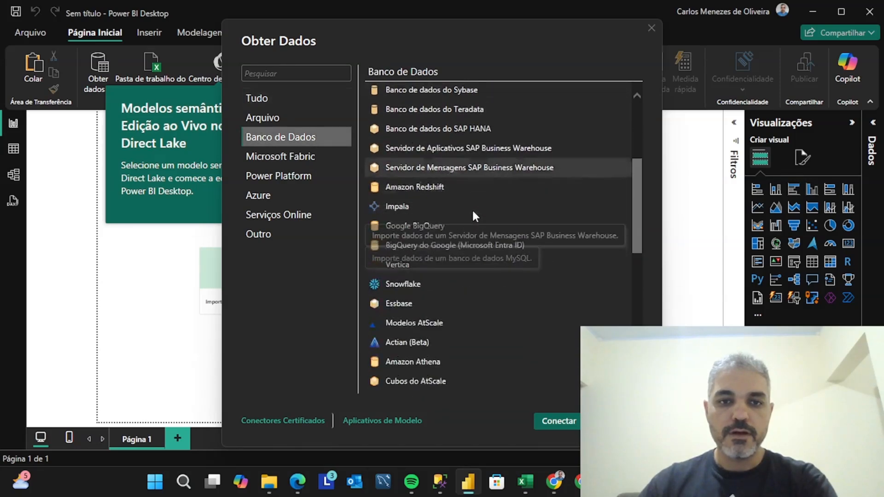
{"action": "scroll", "coordinate": [471, 209], "scroll_direction": "down", "scroll_amount": 8}
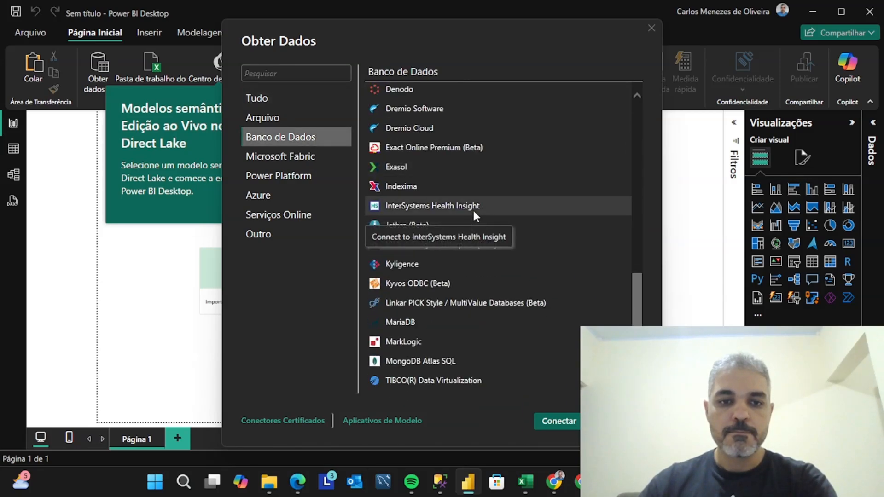
{"action": "left_click", "coordinate": [304, 162]}
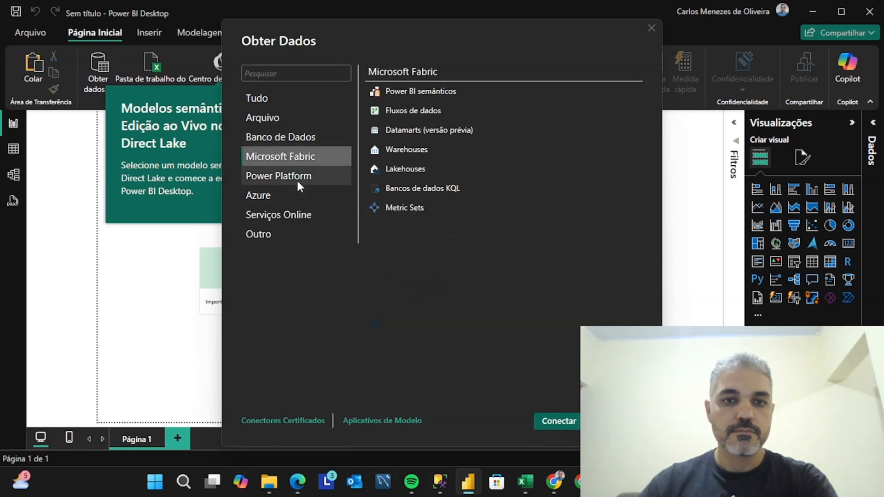
{"action": "left_click", "coordinate": [296, 179]}
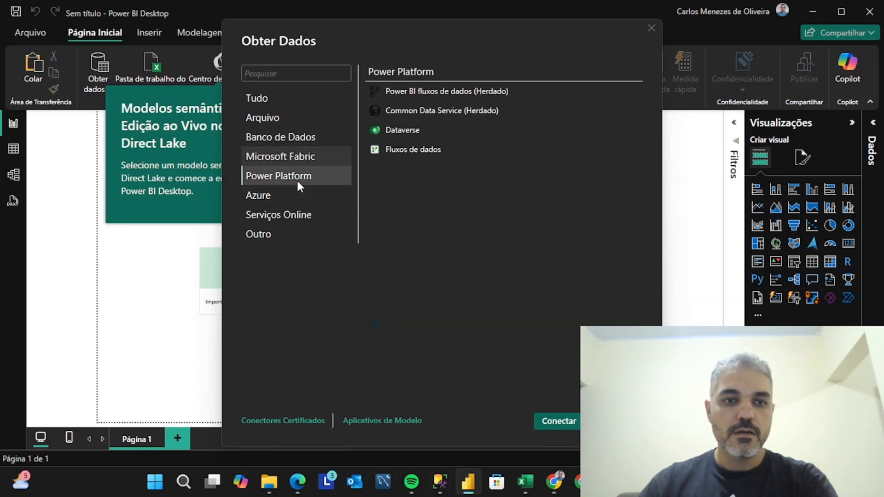
{"action": "left_click", "coordinate": [273, 199]}
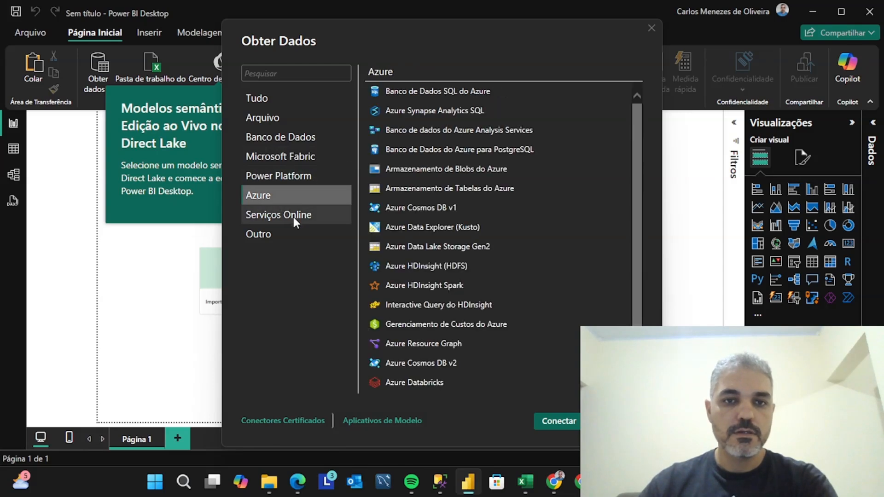
{"action": "left_click", "coordinate": [271, 233]}
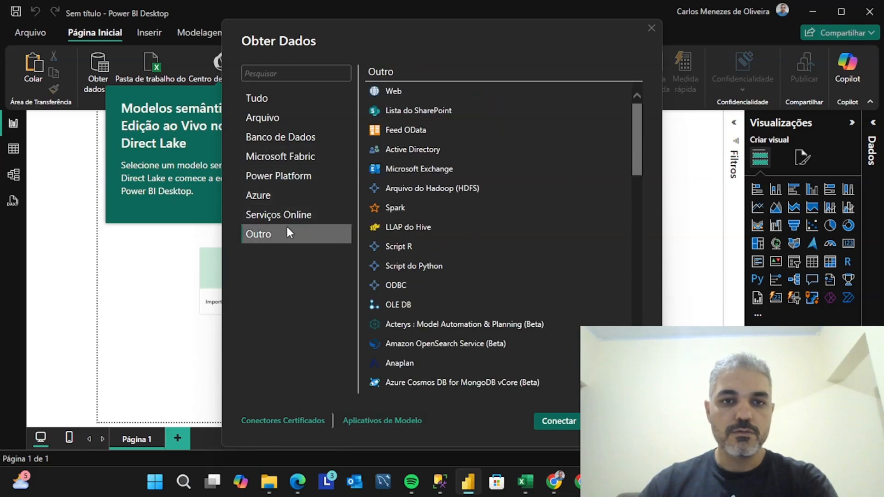
{"action": "scroll", "coordinate": [488, 192], "scroll_direction": "down", "scroll_amount": 7}
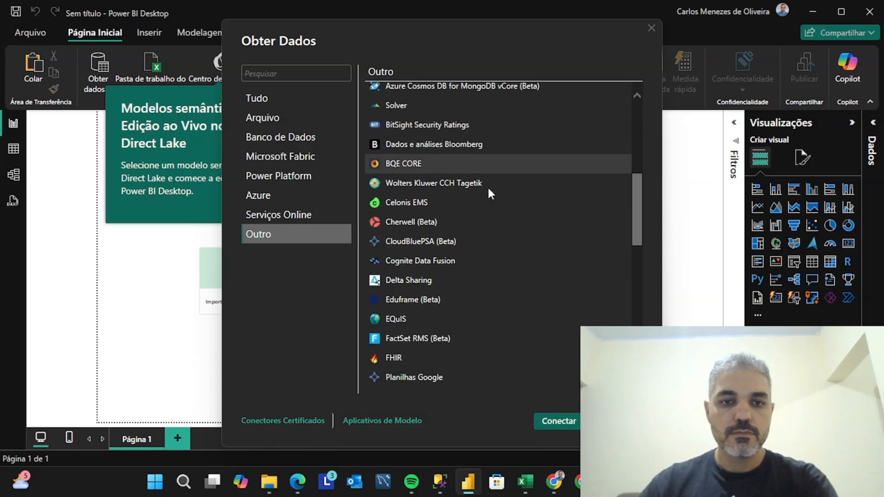
{"action": "scroll", "coordinate": [489, 188], "scroll_direction": "down", "scroll_amount": 7}
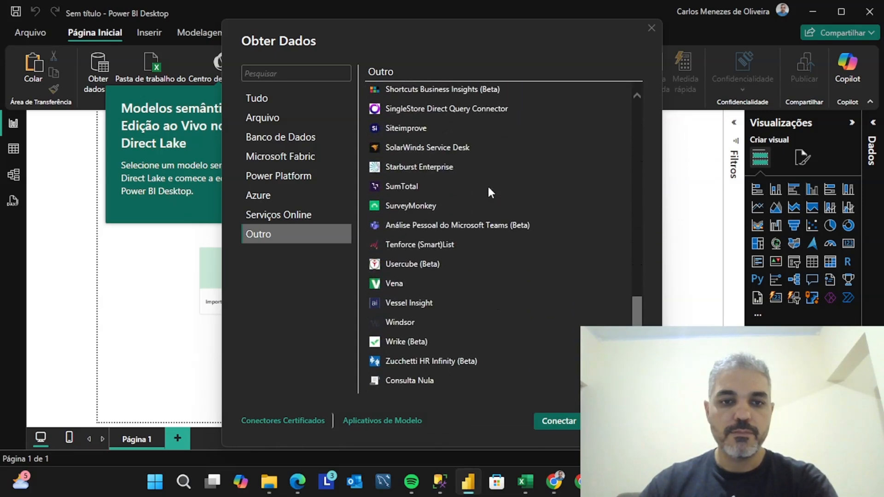
{"action": "scroll", "coordinate": [487, 184], "scroll_direction": "up", "scroll_amount": 3}
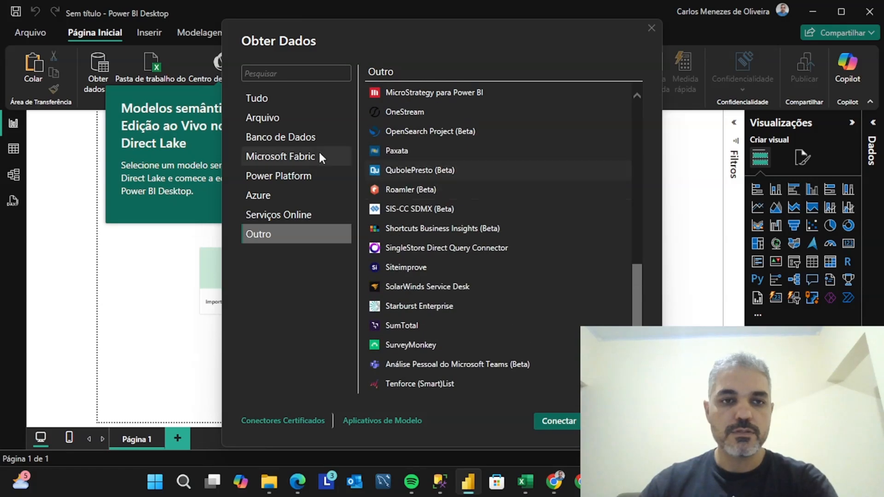
{"action": "scroll", "coordinate": [487, 175], "scroll_direction": "up", "scroll_amount": 10}
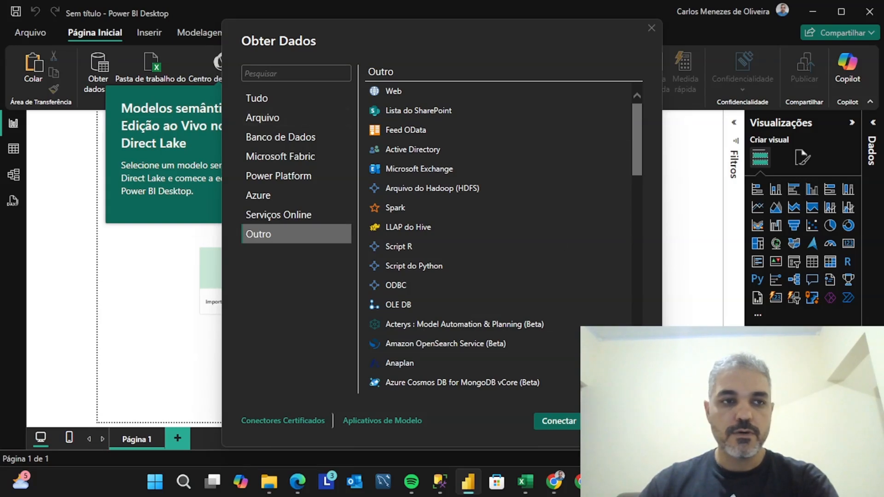
{"action": "key", "text": "Escape"}
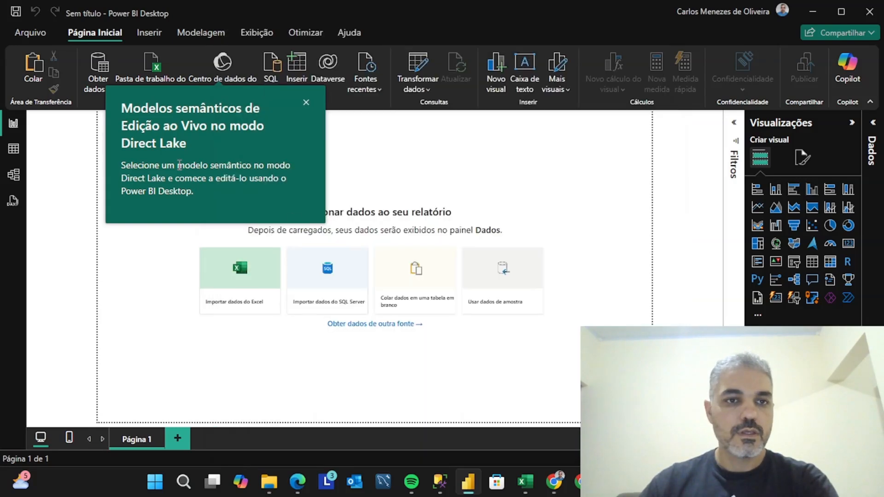
Dismiss the Direct Lake semantic model tip and show the list of common data sources
{"action": "left_click", "coordinate": [306, 104]}
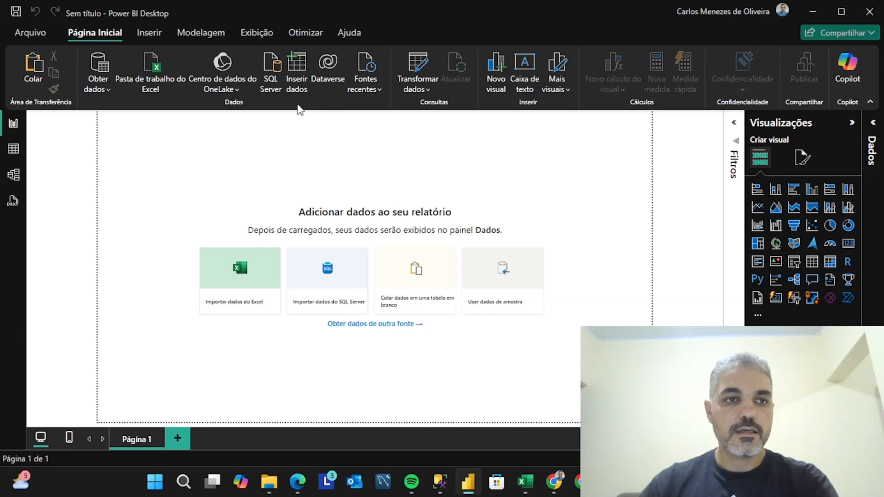
{"action": "left_click", "coordinate": [102, 89]}
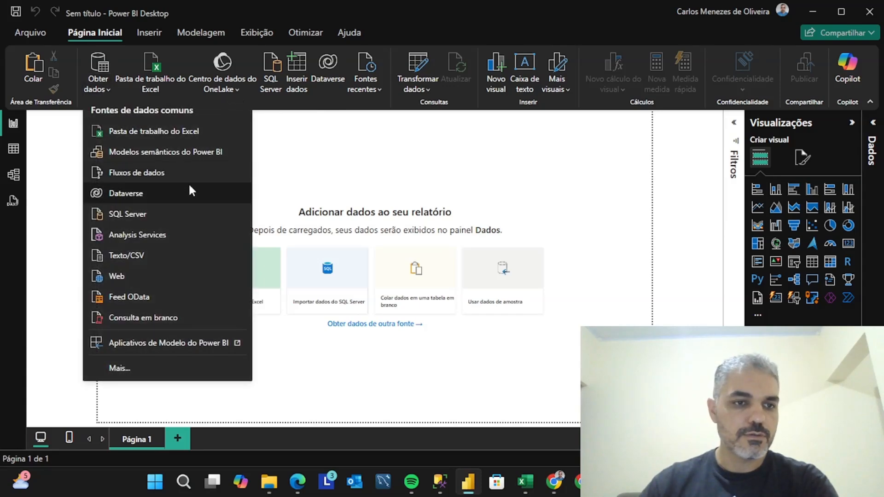
Open the report AULA 01.pbix from the recent files
{"action": "left_click", "coordinate": [30, 33]}
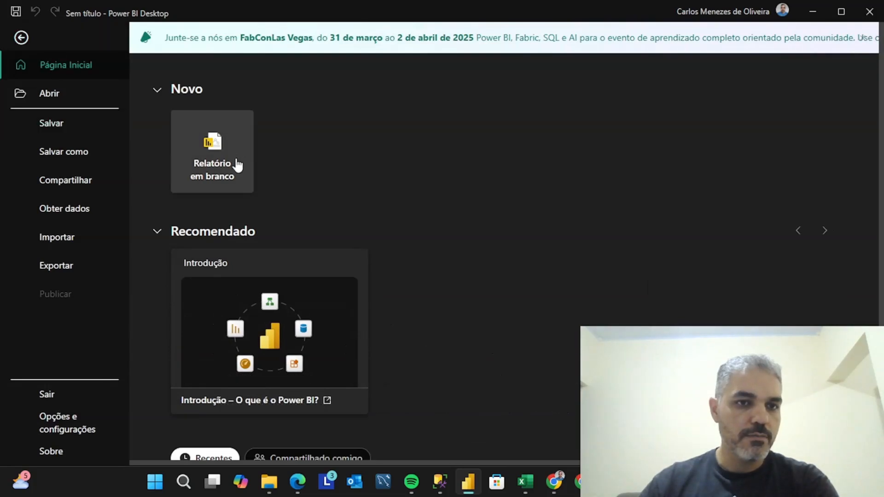
{"action": "left_click", "coordinate": [69, 94]}
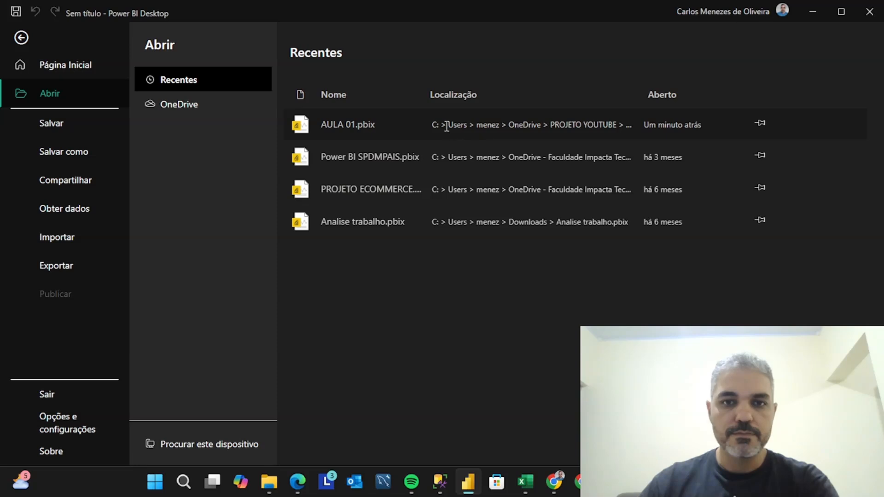
{"action": "left_click", "coordinate": [388, 127]}
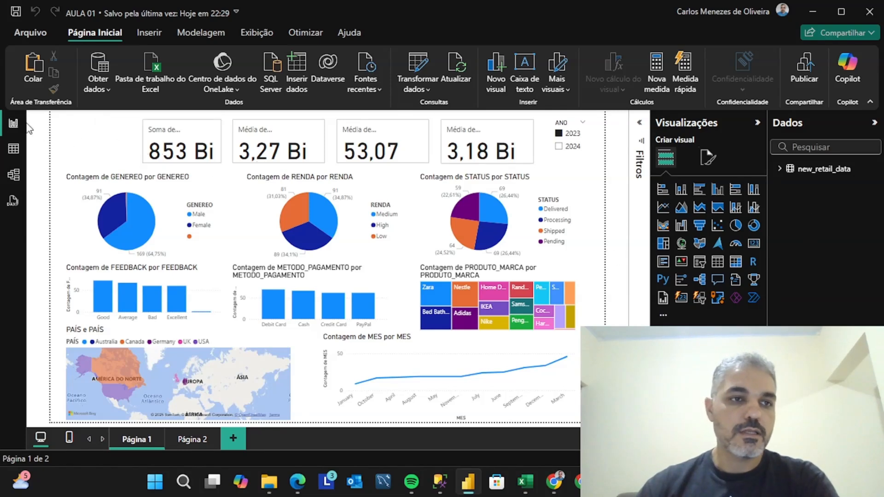
Examine the new_retail_data records in table view and its field card in model view, collapsing and re-expanding the card
{"action": "left_click", "coordinate": [15, 151]}
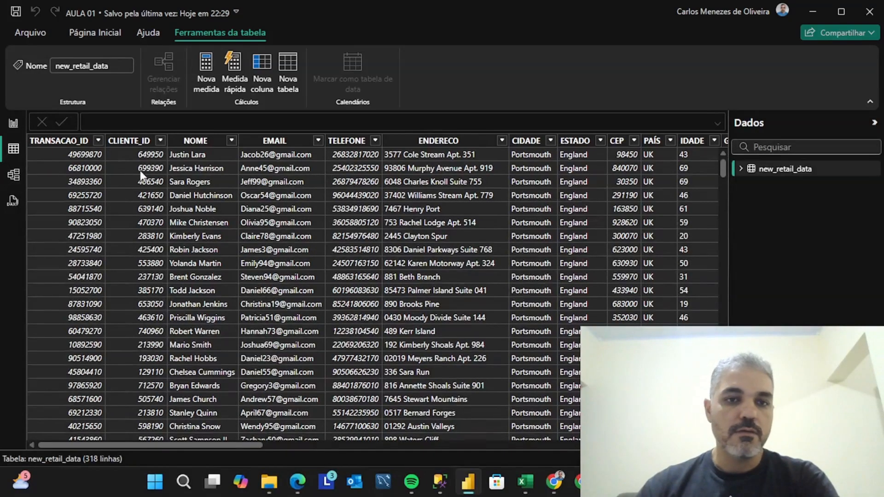
{"action": "left_click_drag", "start_coordinate": [241, 444], "coordinate": [220, 460]}
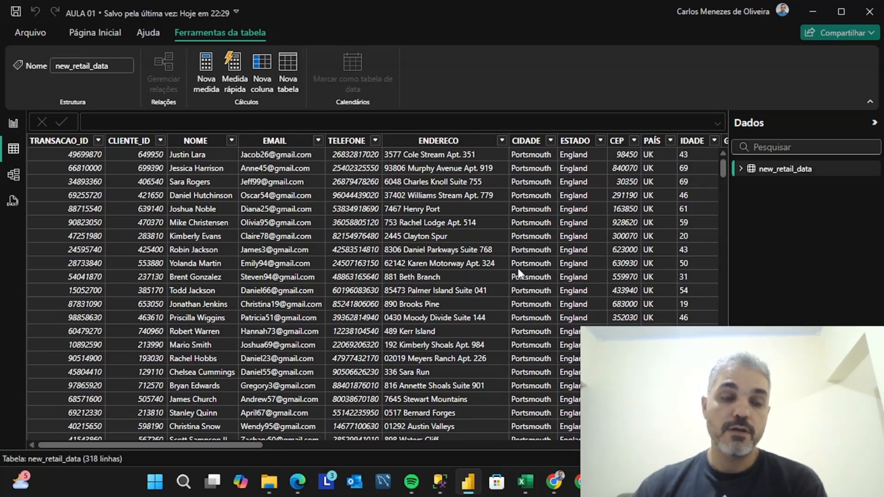
{"action": "left_click", "coordinate": [14, 176]}
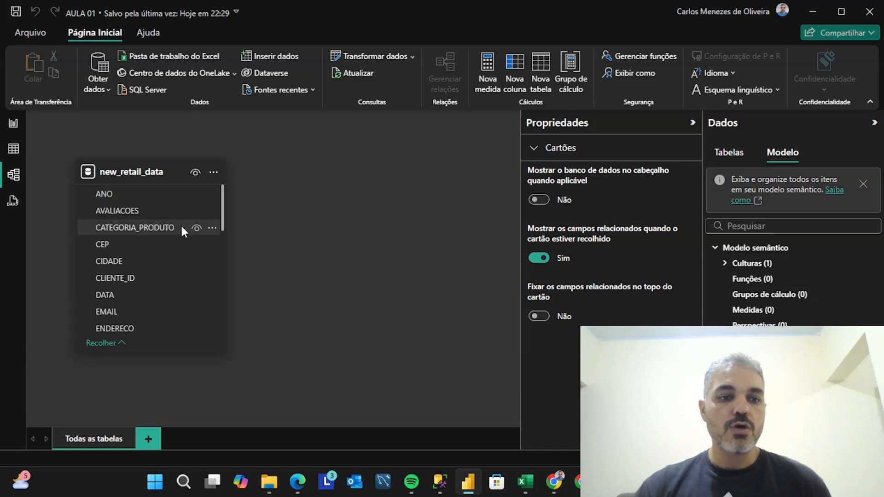
{"action": "left_click", "coordinate": [122, 350]}
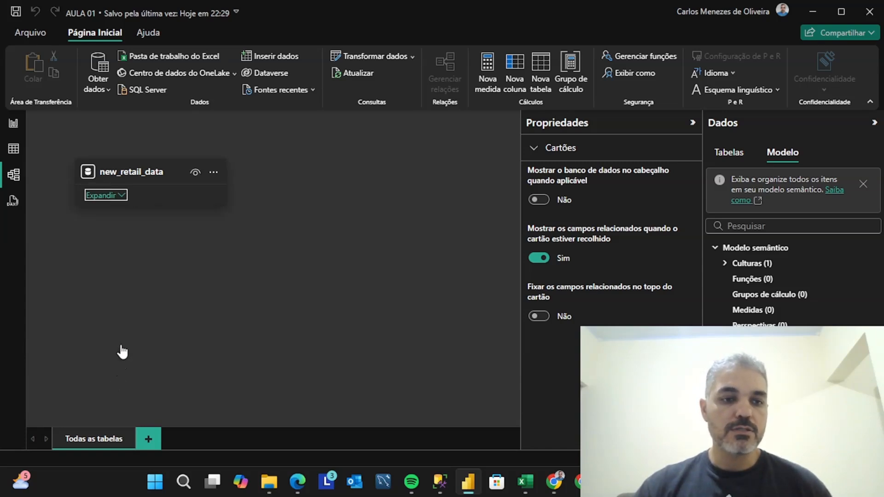
{"action": "left_click", "coordinate": [121, 201]}
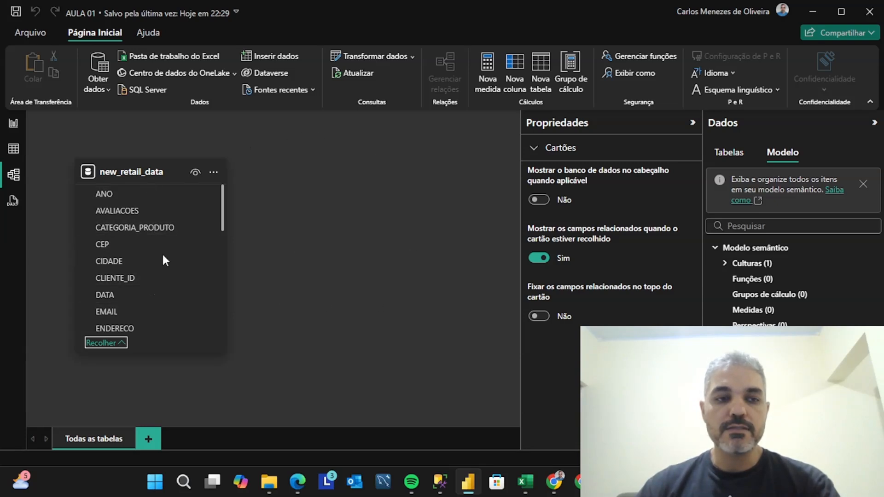
{"action": "mouse_move", "coordinate": [171, 181]}
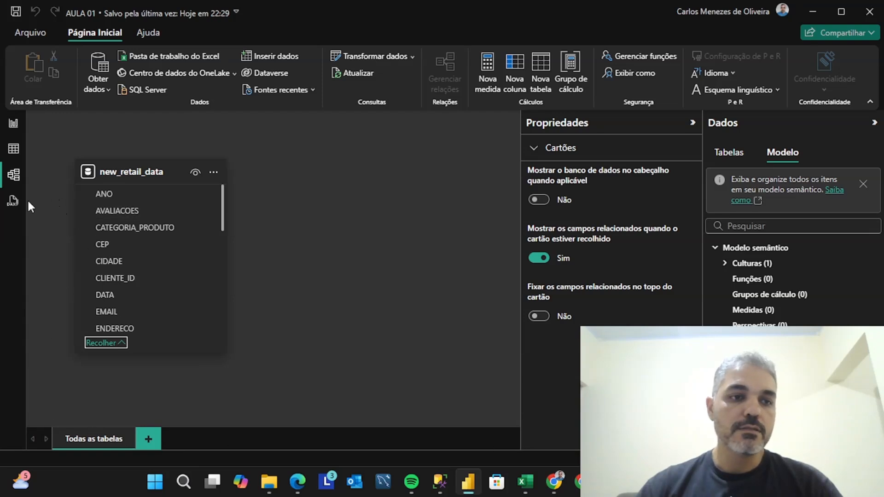
Examine the sample TOPN query in the DAX query view and return to the report view
{"action": "left_click", "coordinate": [13, 202]}
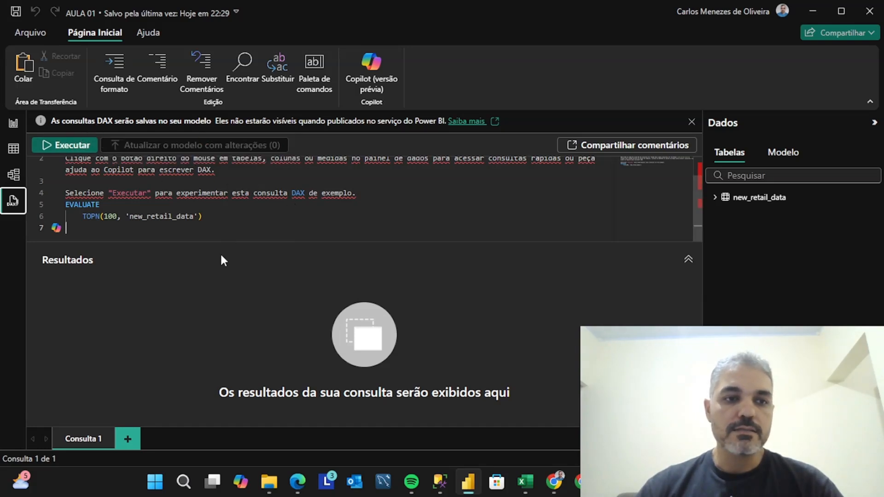
{"action": "left_click", "coordinate": [259, 237]}
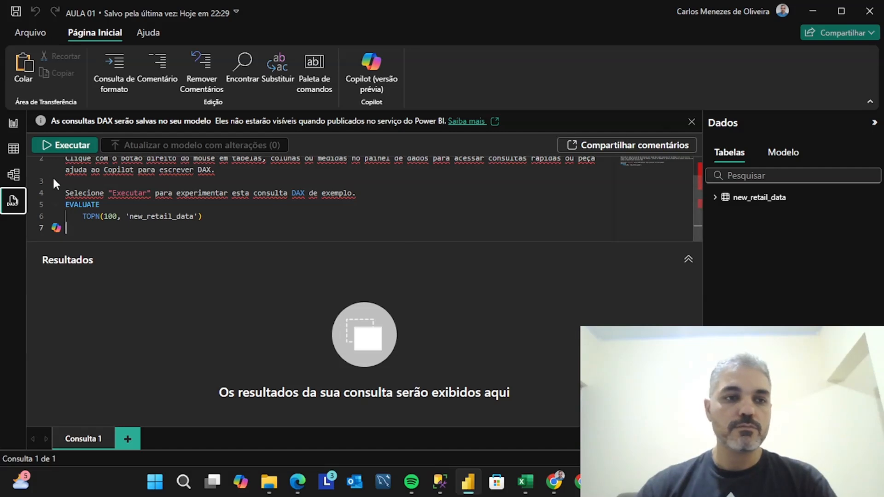
{"action": "left_click", "coordinate": [13, 122]}
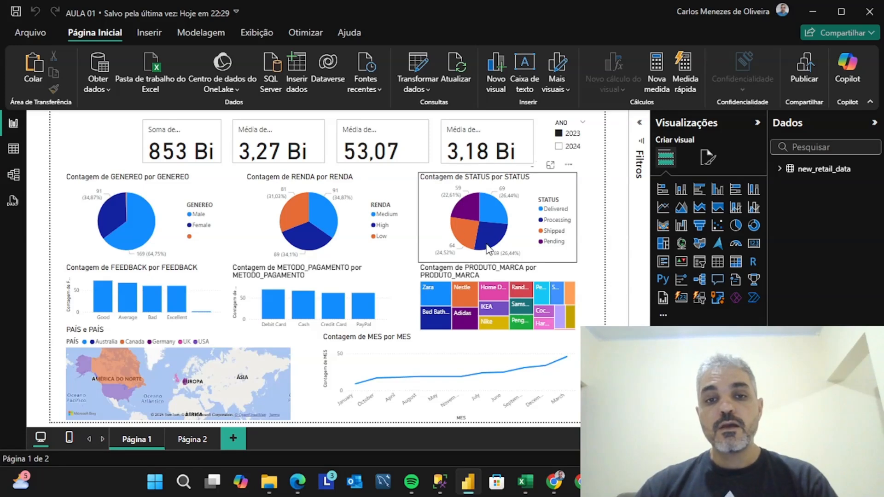
Switch the ANO slicer between 2023 and 2024, ending with the report filtered to 2024
{"action": "mouse_move", "coordinate": [489, 247]}
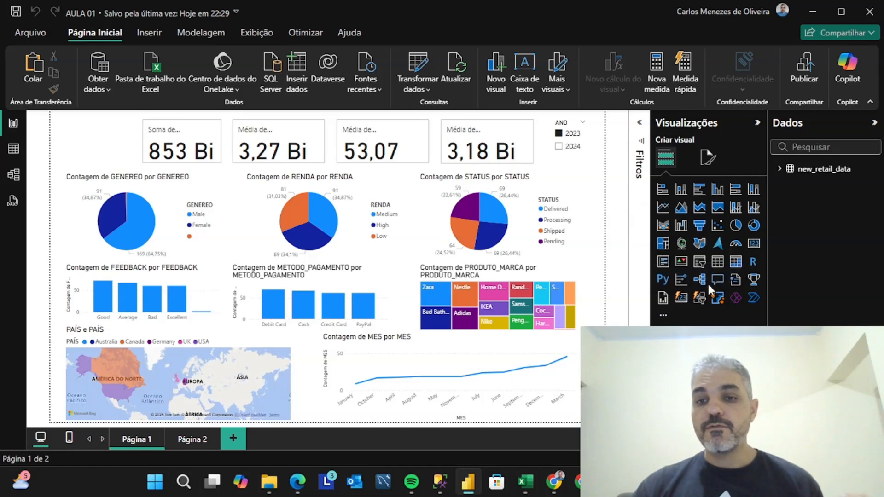
{"action": "left_click", "coordinate": [559, 147]}
{"action": "left_click", "coordinate": [561, 136]}
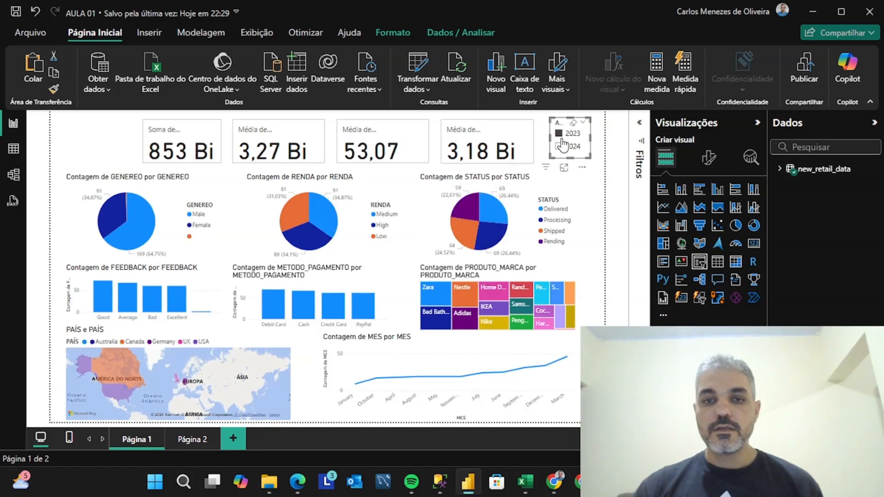
{"action": "left_click", "coordinate": [560, 147]}
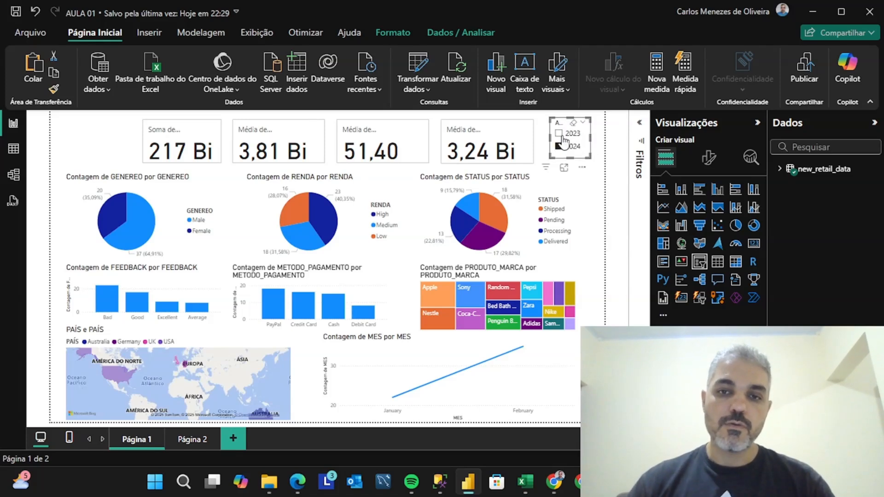
{"action": "left_click", "coordinate": [565, 133]}
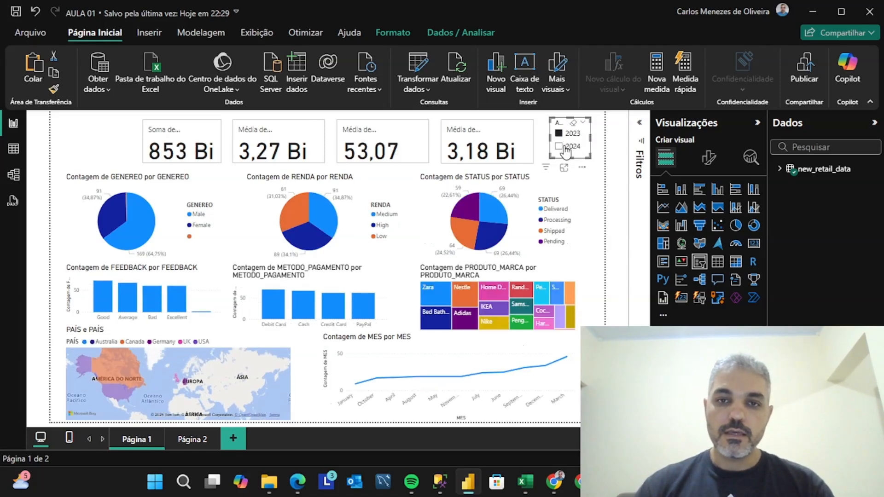
{"action": "left_click", "coordinate": [562, 146]}
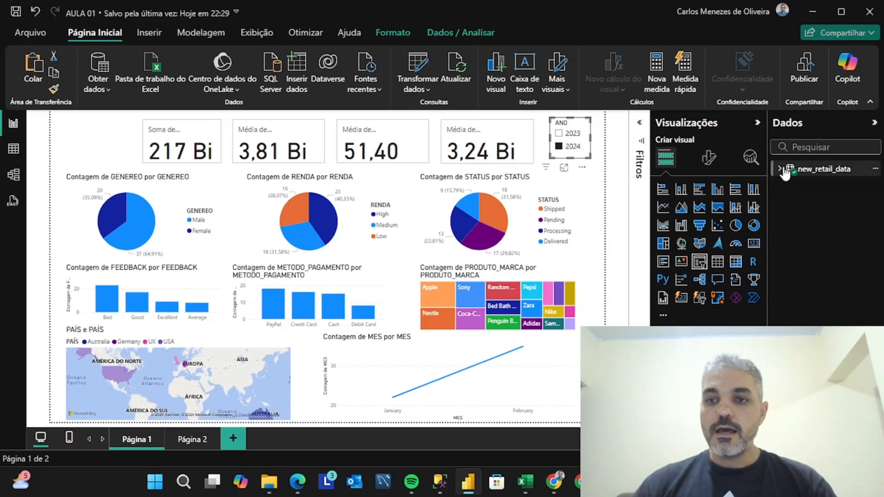
Expand the new_retail_data table in the report view and look through its list of fields
{"action": "left_click", "coordinate": [780, 170]}
{"action": "scroll", "coordinate": [835, 253], "scroll_direction": "down", "scroll_amount": 5}
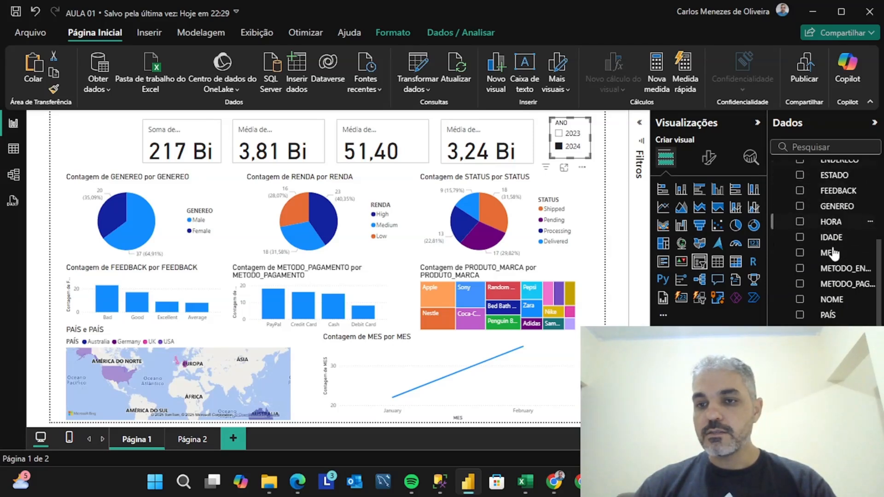
{"action": "scroll", "coordinate": [826, 267], "scroll_direction": "up", "scroll_amount": 5}
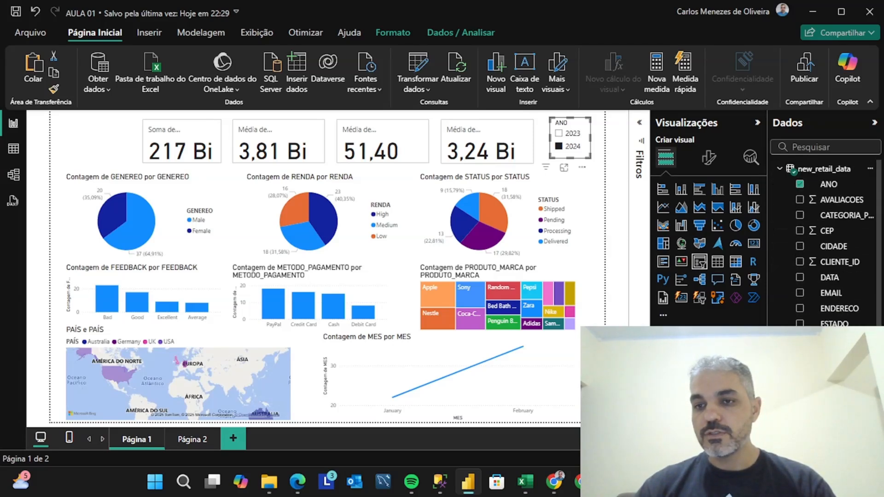
Review the new_retail_data records and field list in table view, and return to the report
{"action": "left_click", "coordinate": [11, 150]}
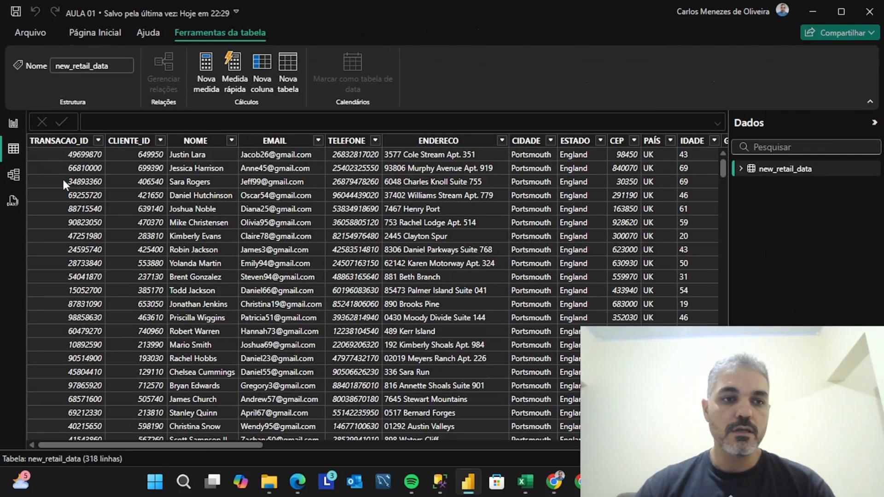
{"action": "left_click", "coordinate": [741, 169]}
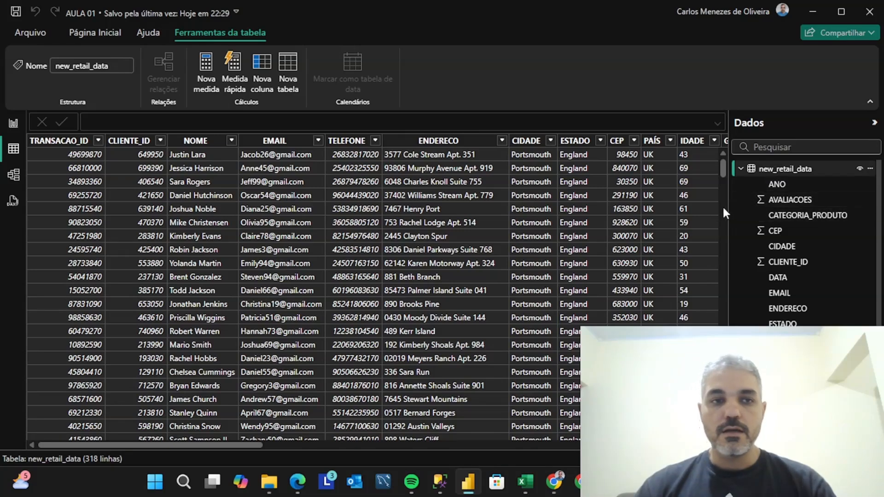
{"action": "scroll", "coordinate": [806, 244], "scroll_direction": "down", "scroll_amount": 4}
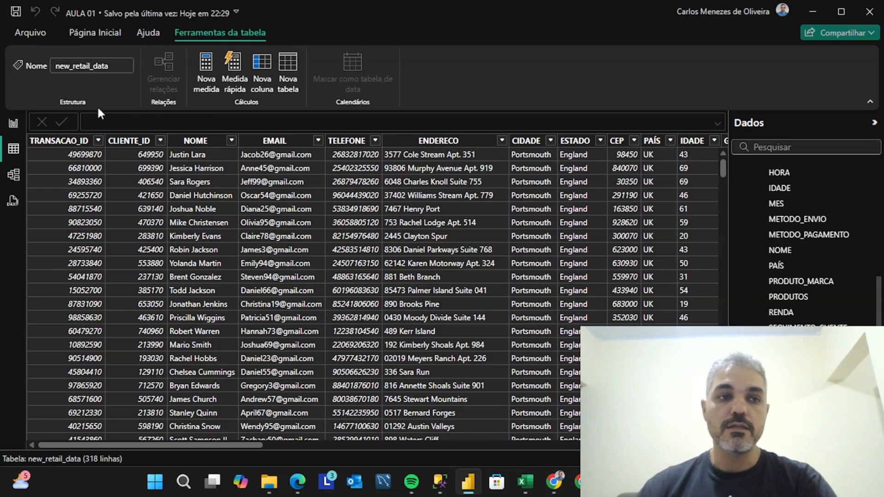
{"action": "left_click", "coordinate": [20, 125]}
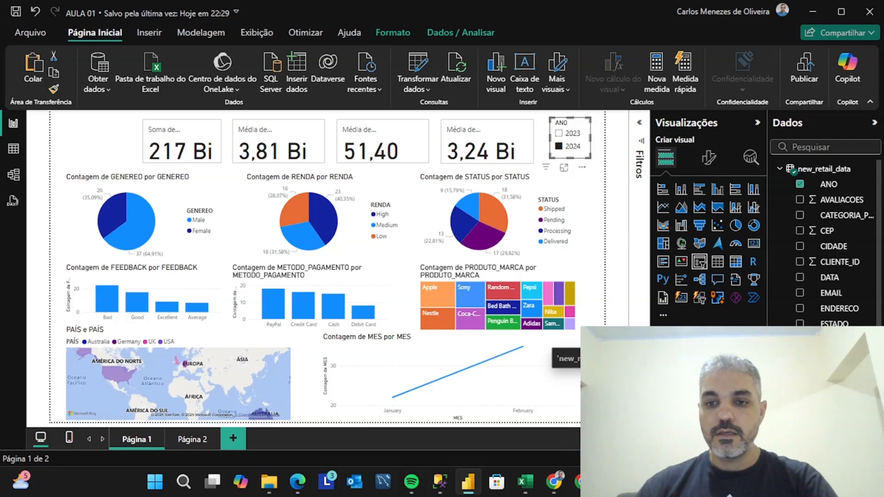
Remove the ANO field from the year slicer, add it back, and test the slicer with 2023 and 2024
{"action": "left_click", "coordinate": [755, 358]}
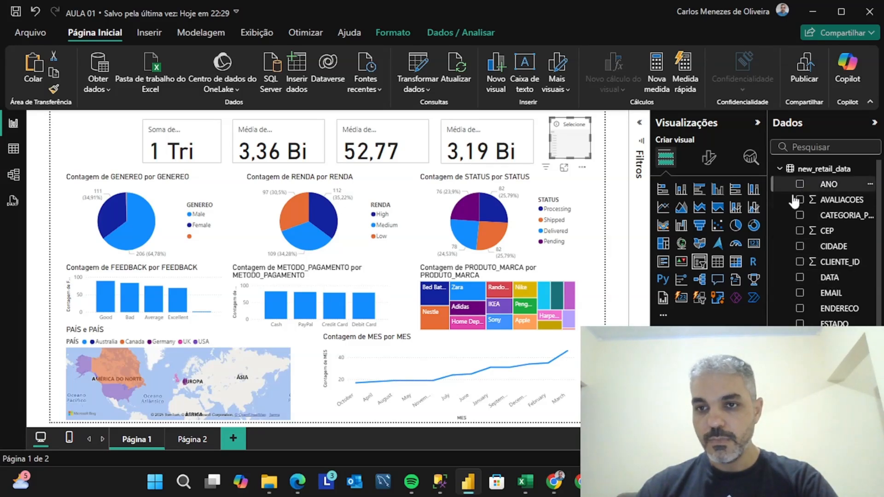
{"action": "left_click_drag", "start_coordinate": [829, 184], "coordinate": [704, 358]}
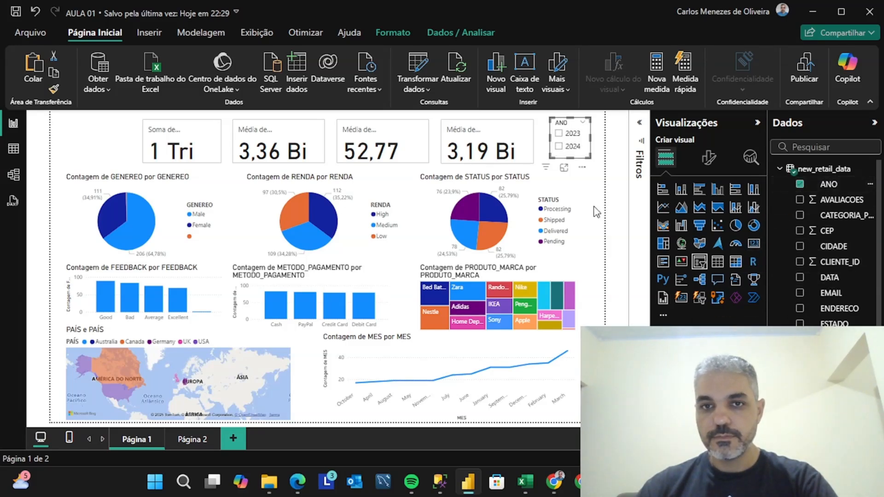
{"action": "left_click", "coordinate": [559, 133]}
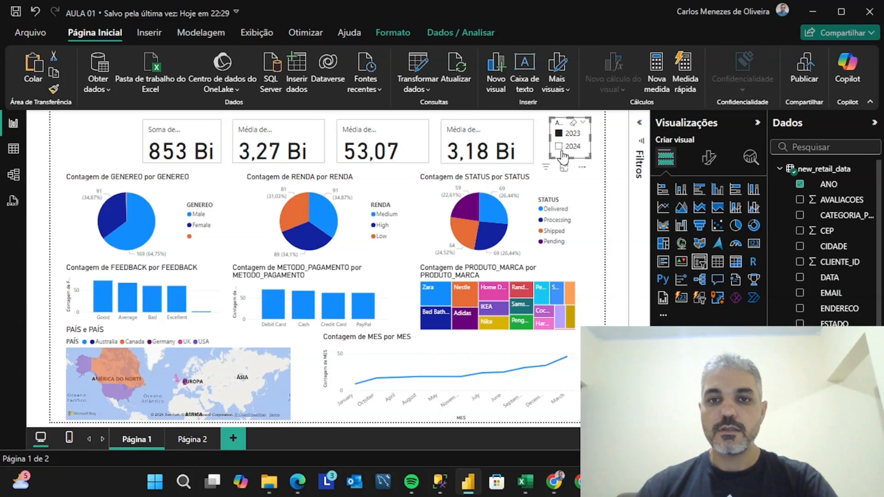
{"action": "left_click", "coordinate": [559, 146]}
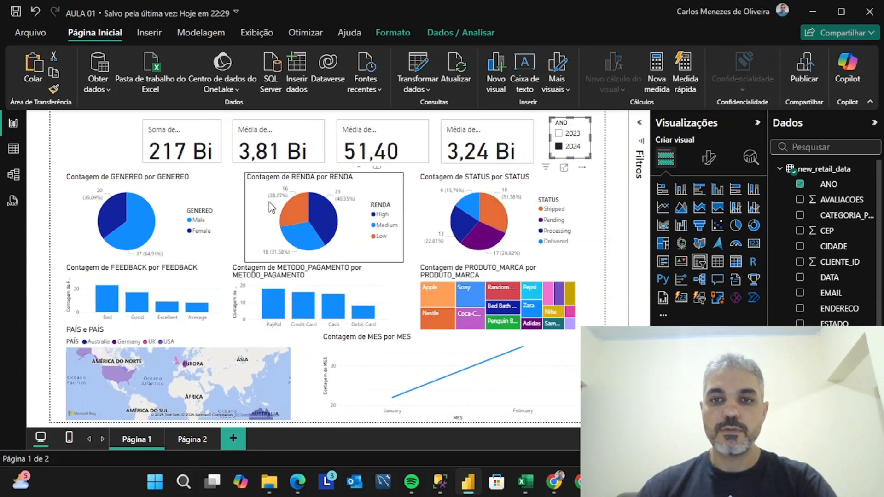
Try the Bloco and Lista vertical styles on the ANO slicer and set its style to Suspenso
{"action": "left_click", "coordinate": [711, 166]}
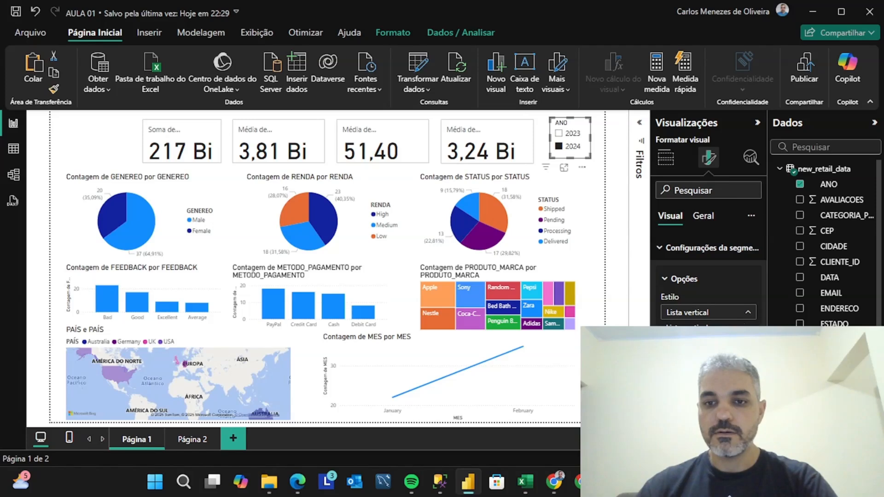
{"action": "left_click", "coordinate": [719, 339]}
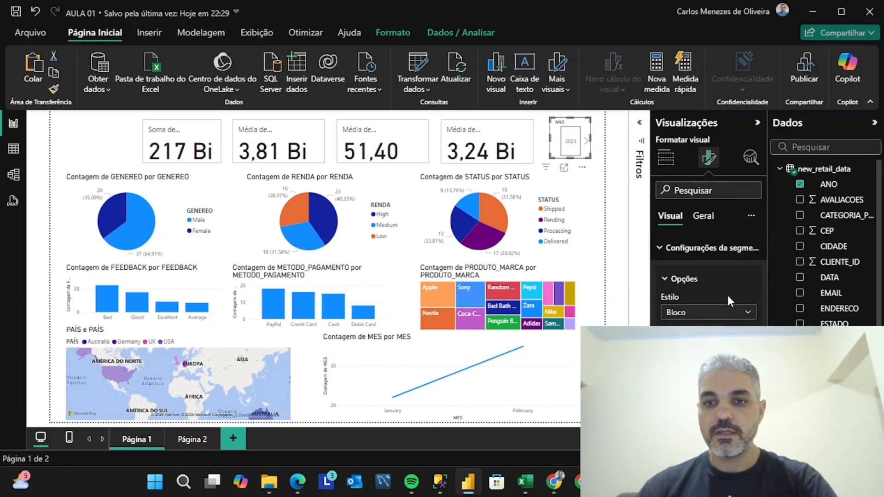
{"action": "left_click", "coordinate": [747, 314]}
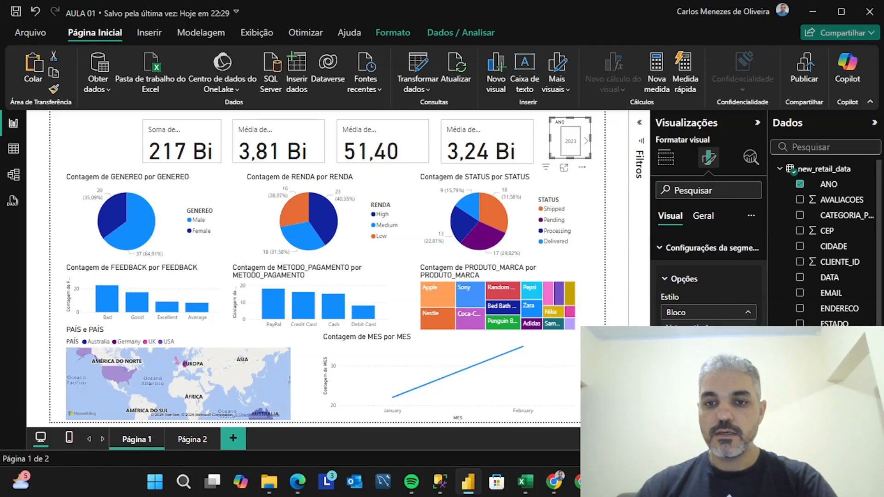
{"action": "left_click", "coordinate": [732, 329]}
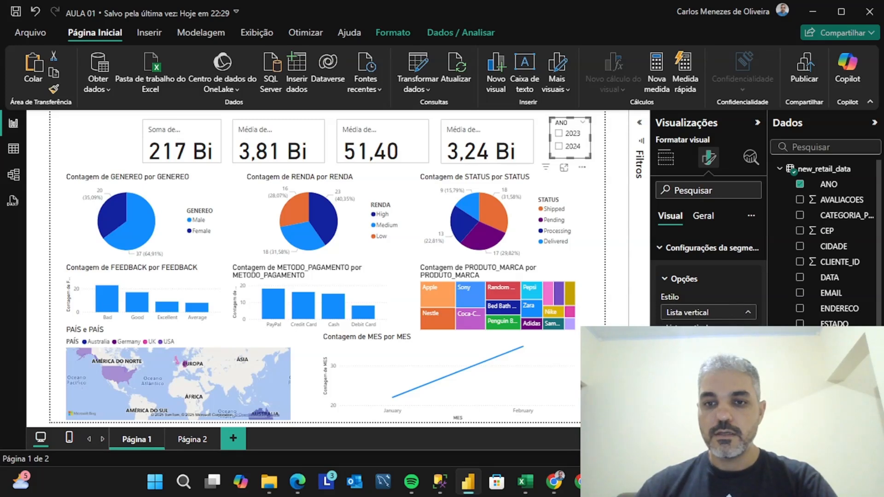
{"action": "left_click", "coordinate": [709, 355]}
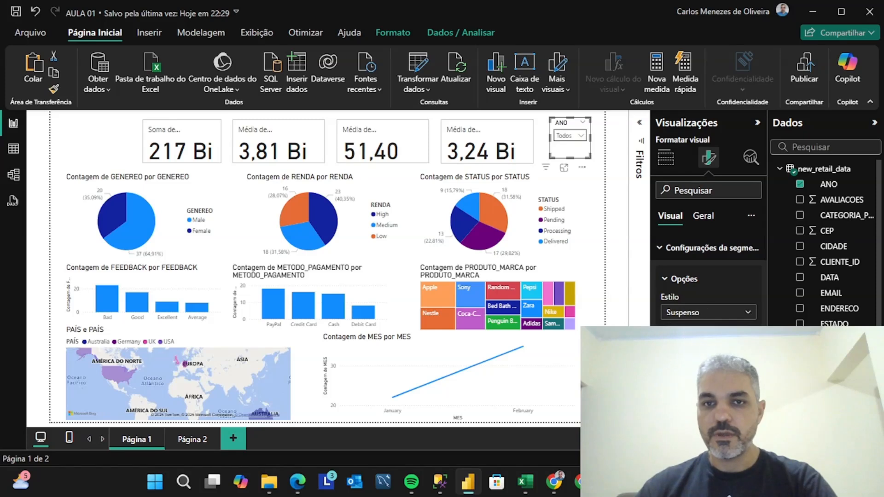
Test the dropdown ANO slicer with 2023 and 2024, and leave 2023 selected
{"action": "left_click", "coordinate": [577, 137]}
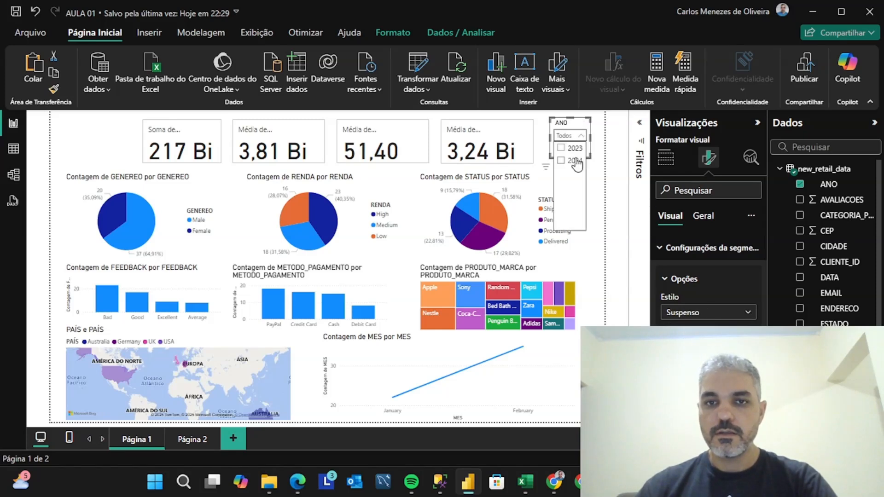
{"action": "left_click", "coordinate": [565, 152]}
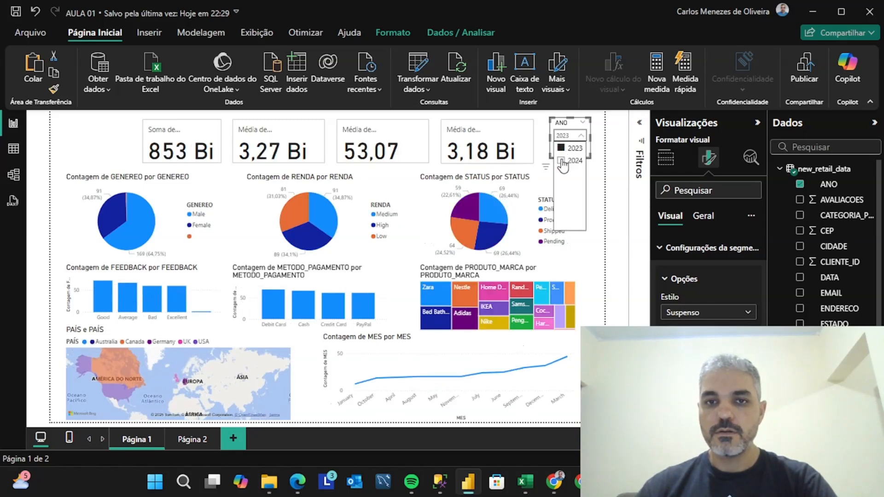
{"action": "left_click", "coordinate": [562, 161]}
{"action": "left_click", "coordinate": [561, 149]}
{"action": "left_click", "coordinate": [583, 136]}
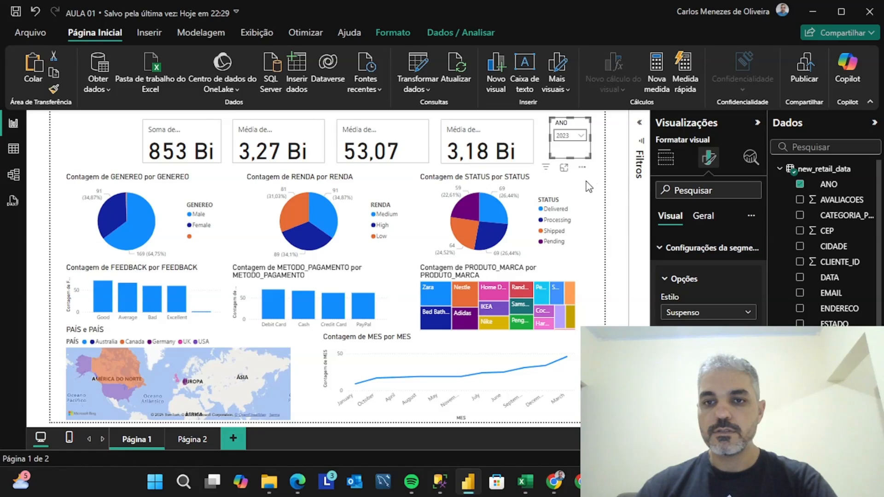
Compare the ANO slicer's visual and general formatting settings, and expand its Título options
{"action": "left_click", "coordinate": [704, 216]}
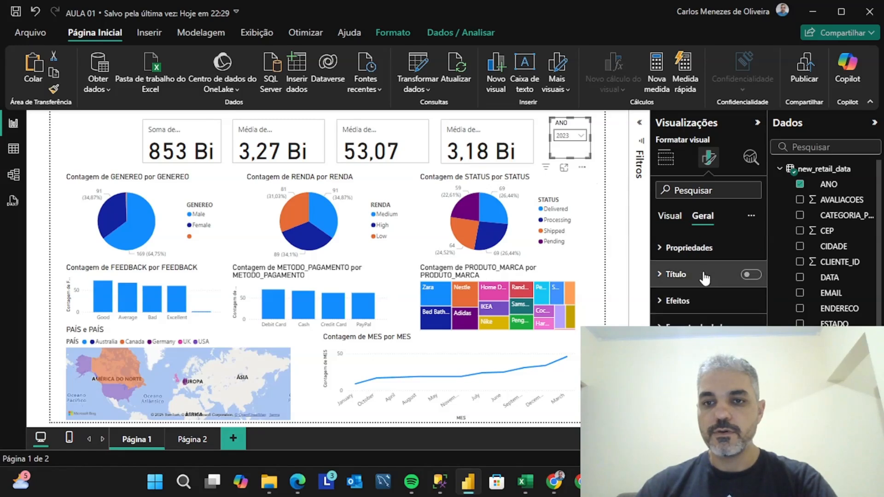
{"action": "left_click", "coordinate": [671, 216]}
{"action": "left_click", "coordinate": [703, 216]}
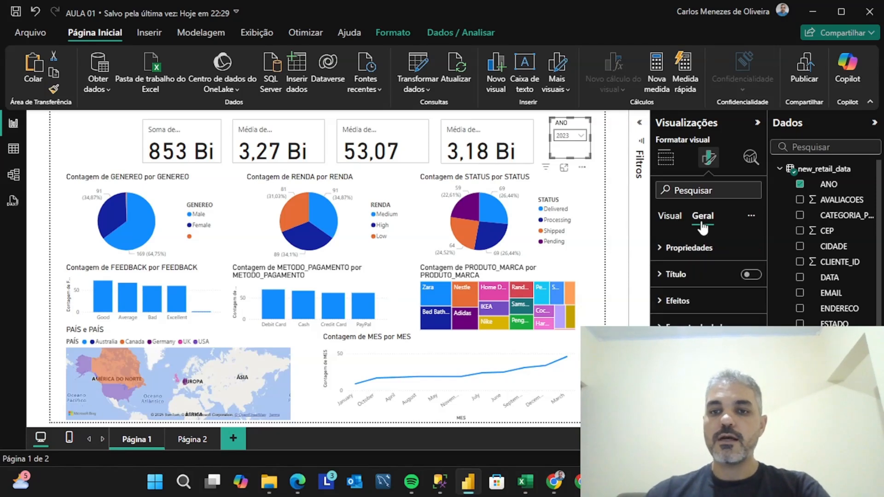
{"action": "left_click", "coordinate": [660, 275]}
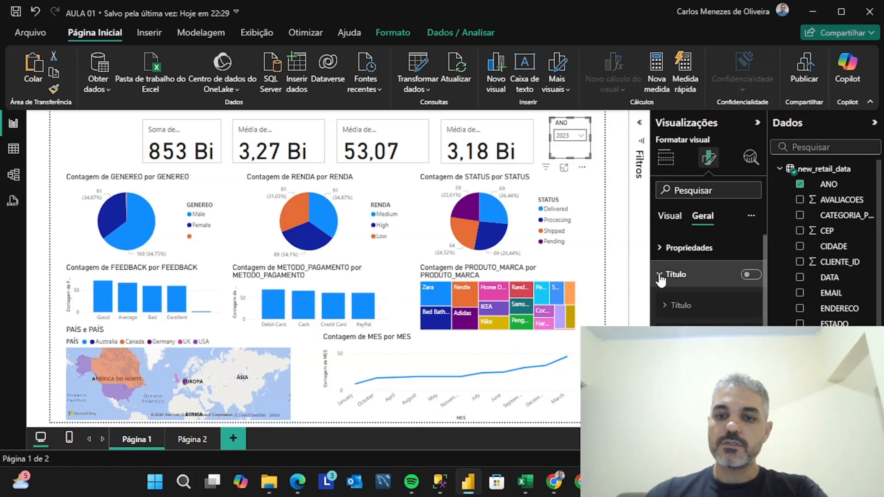
Collapse the slicer's Título options and look over the report's Arquivo page
{"action": "left_click", "coordinate": [661, 249]}
{"action": "left_click", "coordinate": [661, 250]}
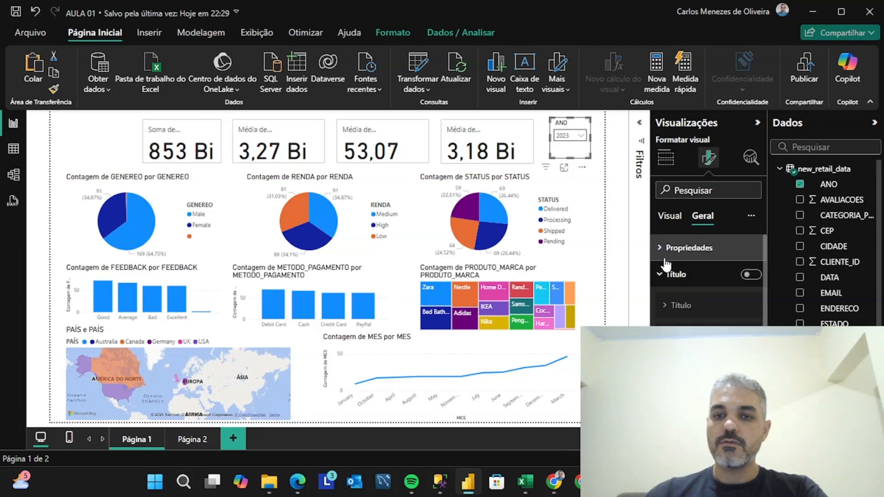
{"action": "left_click", "coordinate": [660, 275]}
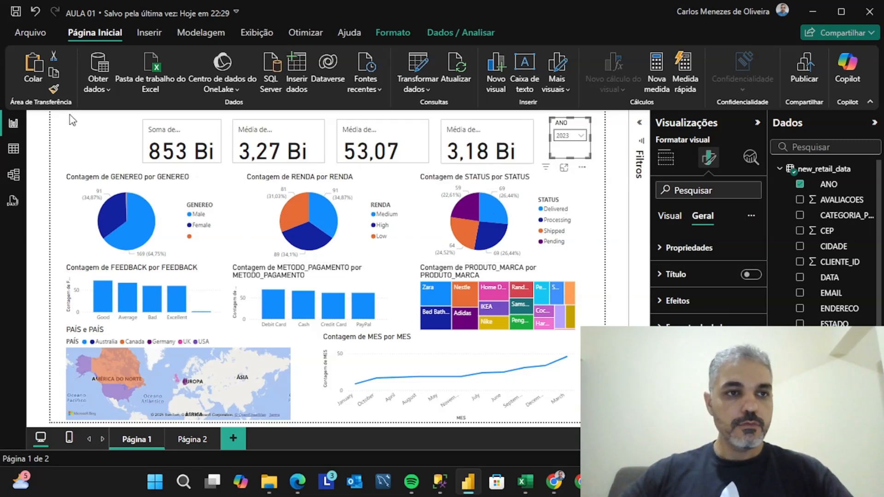
{"action": "left_click", "coordinate": [38, 34]}
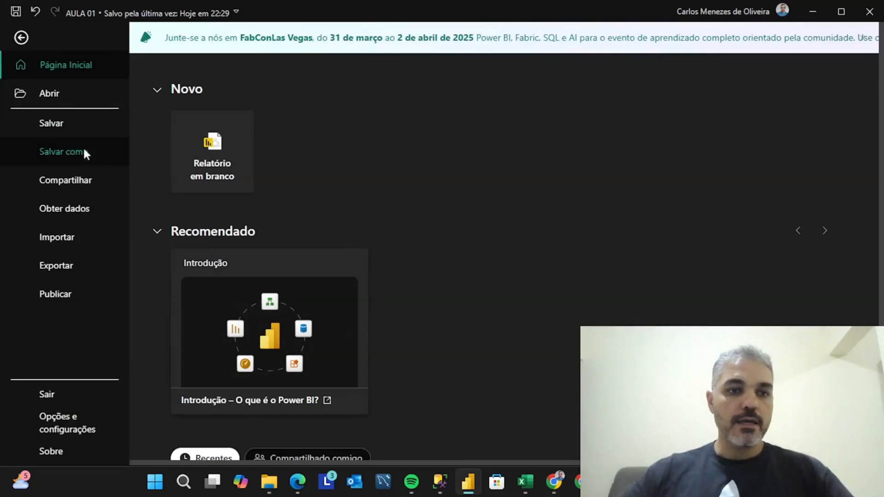
{"action": "left_click", "coordinate": [25, 36]}
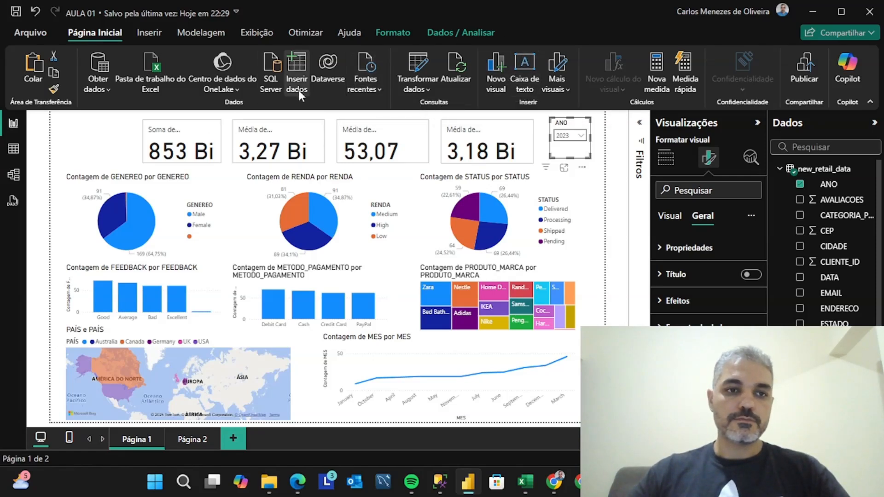
Insert a text box on Página 1 and choose Calibri as its font
{"action": "left_click", "coordinate": [94, 131]}
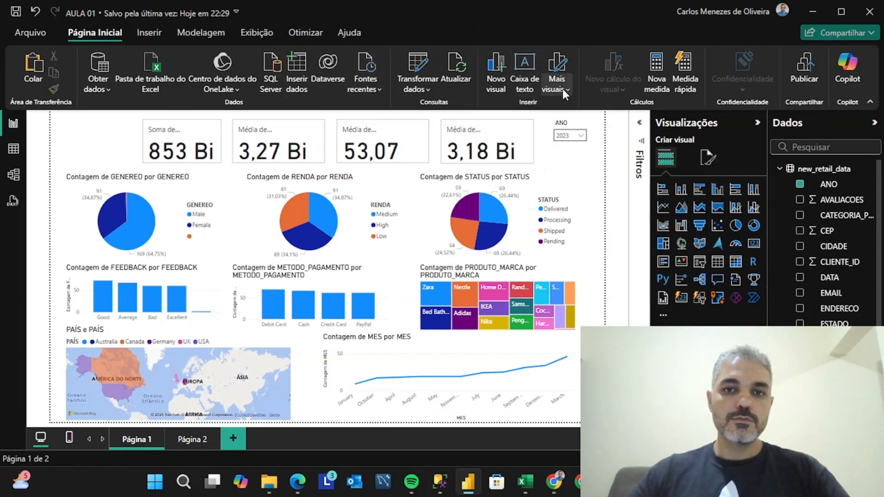
{"action": "left_click", "coordinate": [533, 74]}
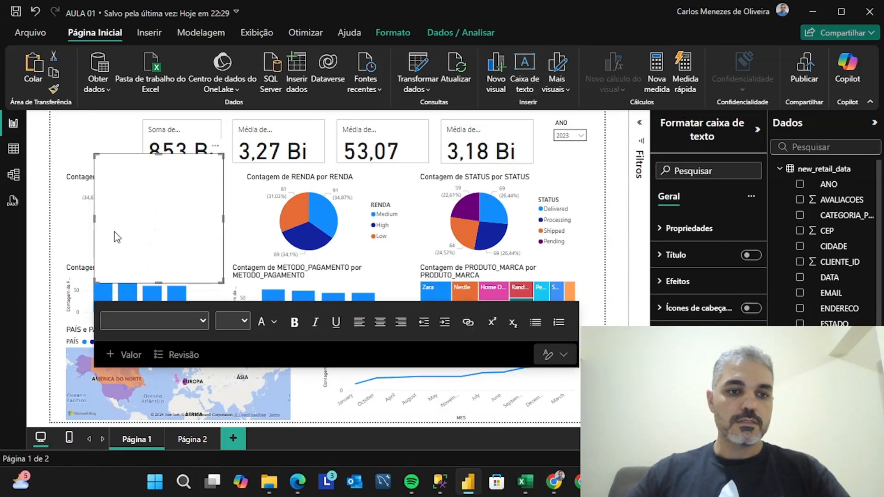
{"action": "left_click", "coordinate": [139, 226]}
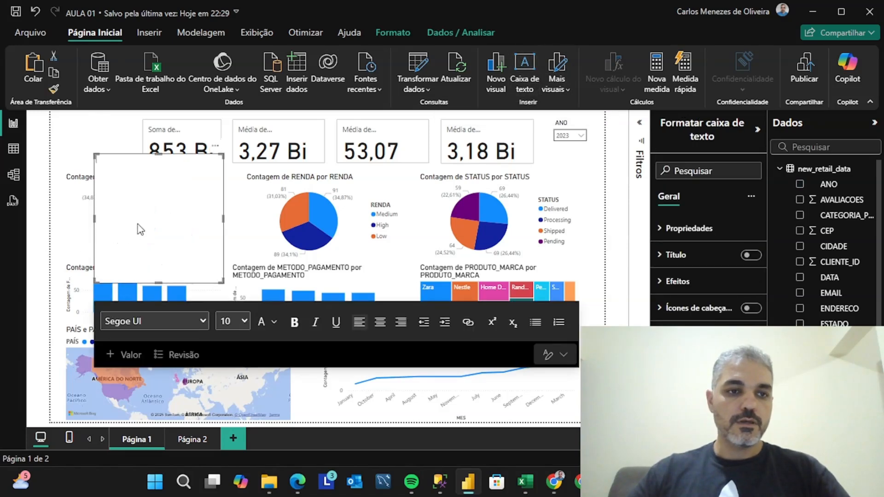
{"action": "left_click", "coordinate": [153, 320]}
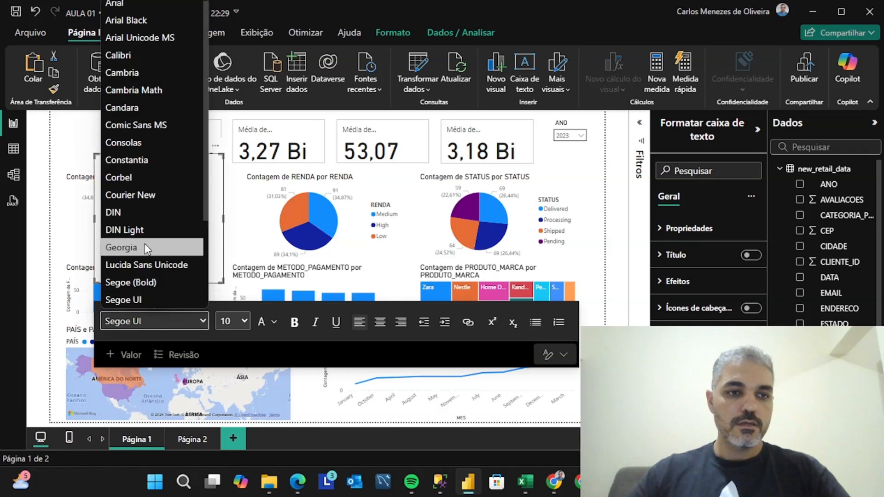
{"action": "left_click", "coordinate": [140, 55]}
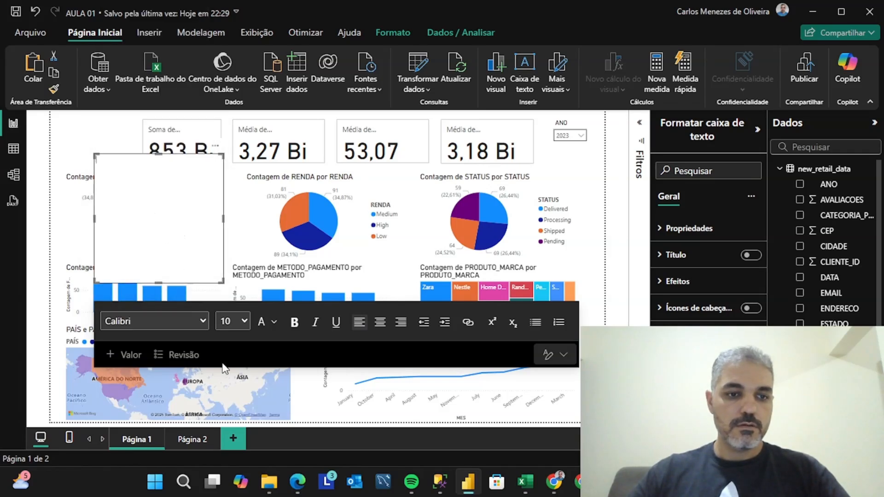
{"action": "left_click", "coordinate": [116, 354]}
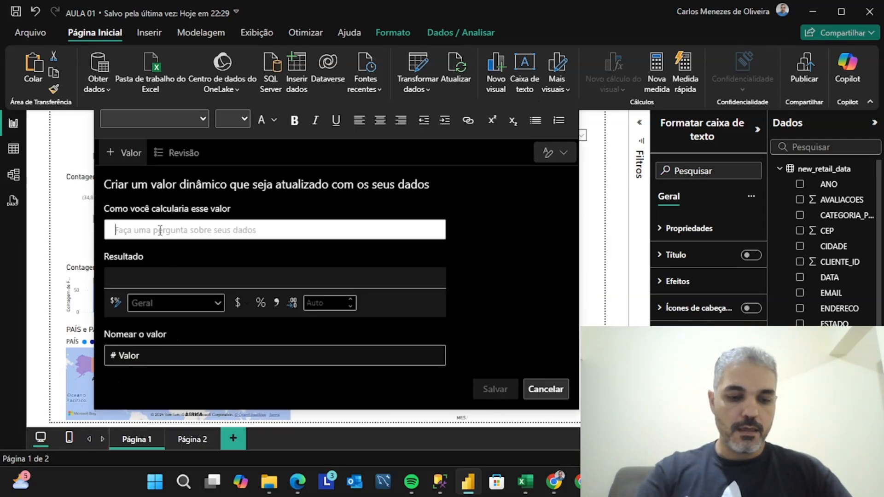
{"action": "type", "text": "Aula "}
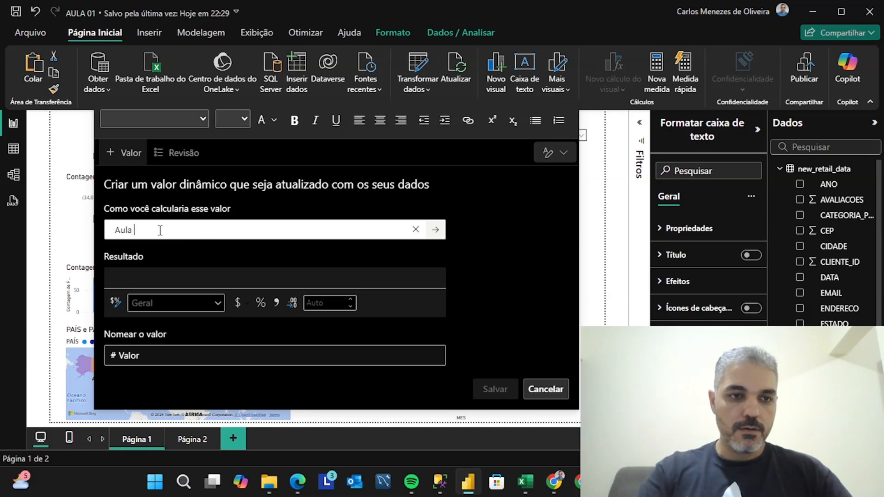
{"action": "type", "text": "01"}
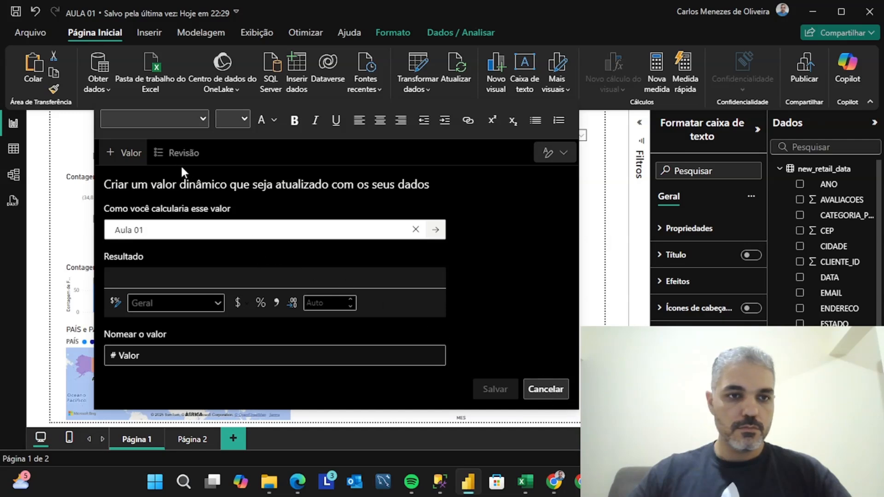
{"action": "left_click", "coordinate": [545, 154]}
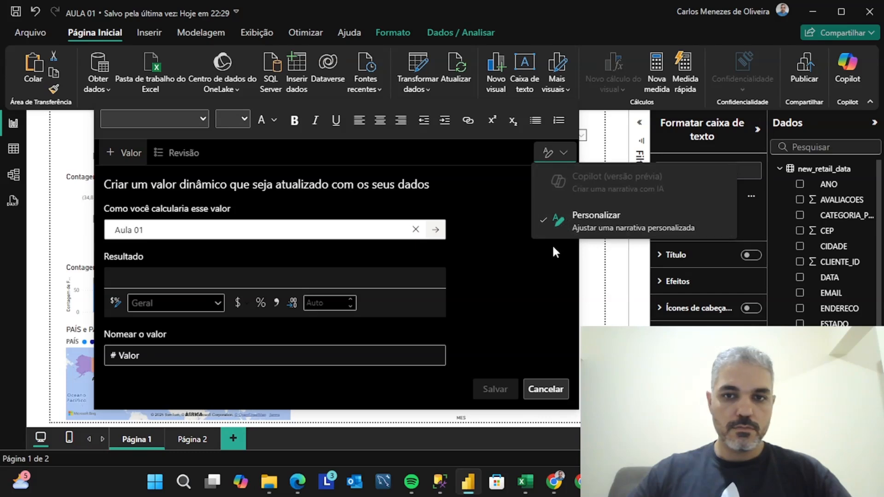
{"action": "key", "text": "Escape"}
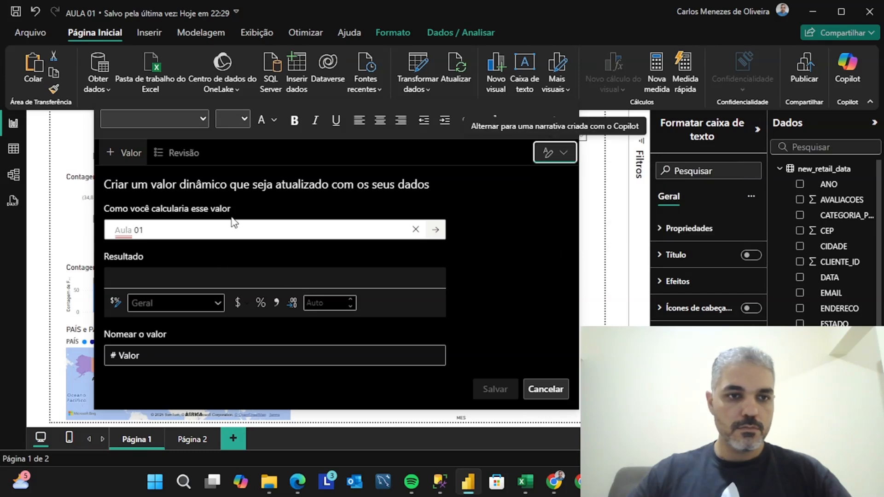
{"action": "left_click", "coordinate": [415, 229]}
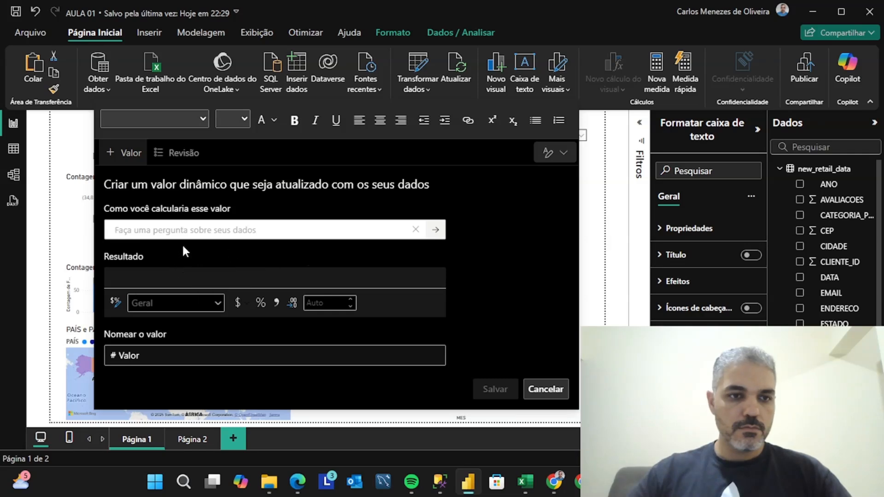
{"action": "left_click", "coordinate": [121, 154]}
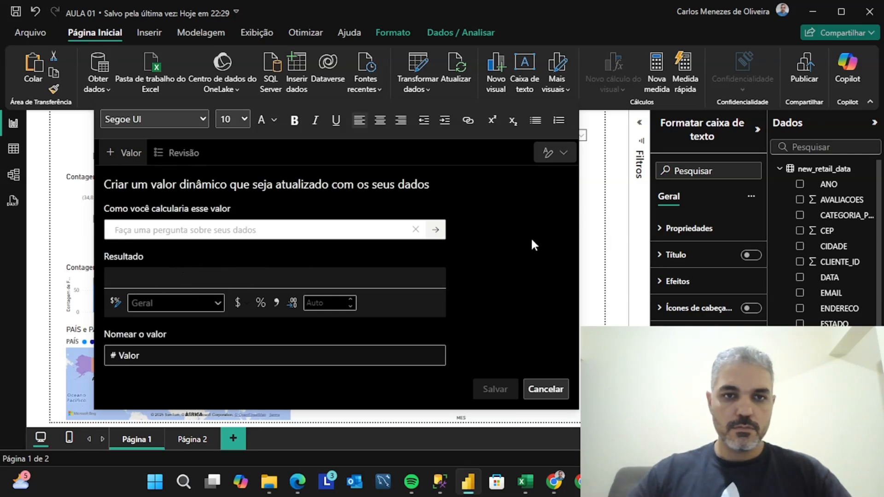
{"action": "left_click", "coordinate": [546, 390]}
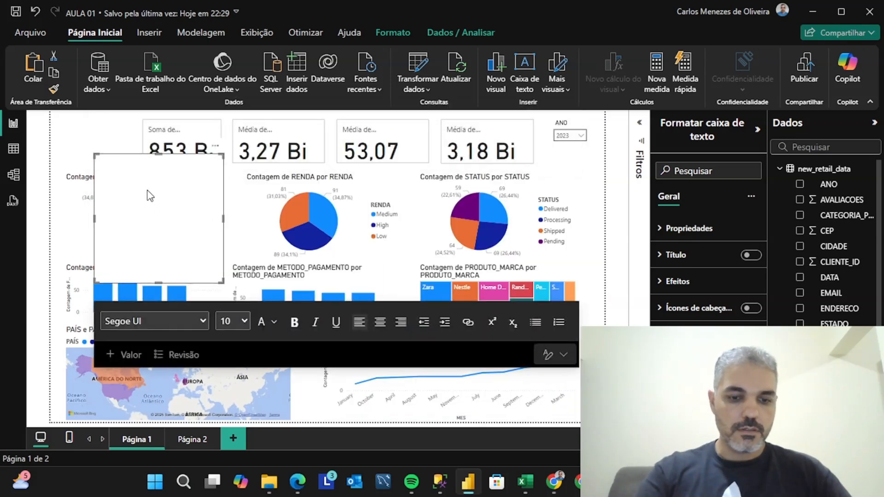
Enter "Aula 01" as the text of the new text box
{"action": "type", "text": "Aula 0"}
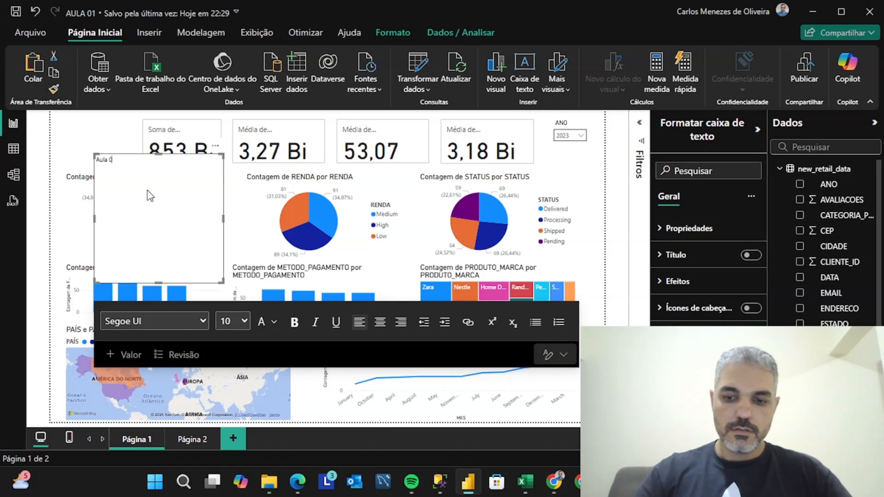
{"action": "type", "text": "1"}
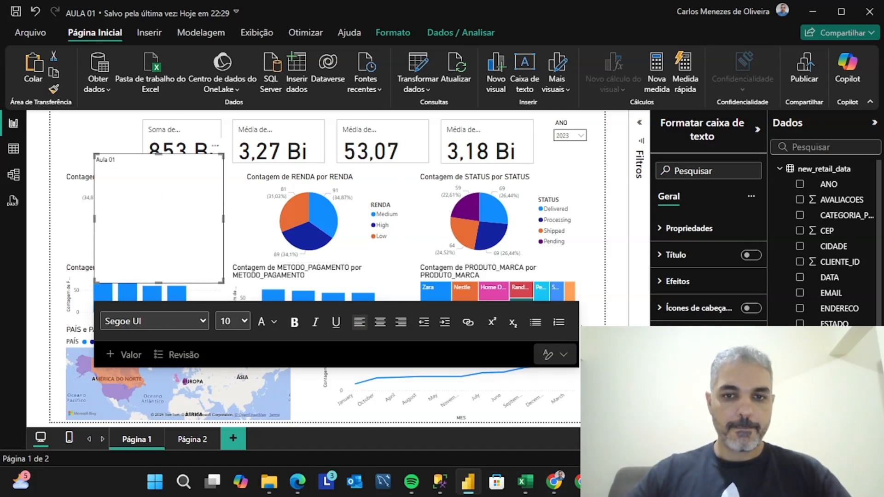
Format the "Aula 01" text as bold, size 36 and centred, and view the dynamic value options
{"action": "left_click", "coordinate": [242, 322]}
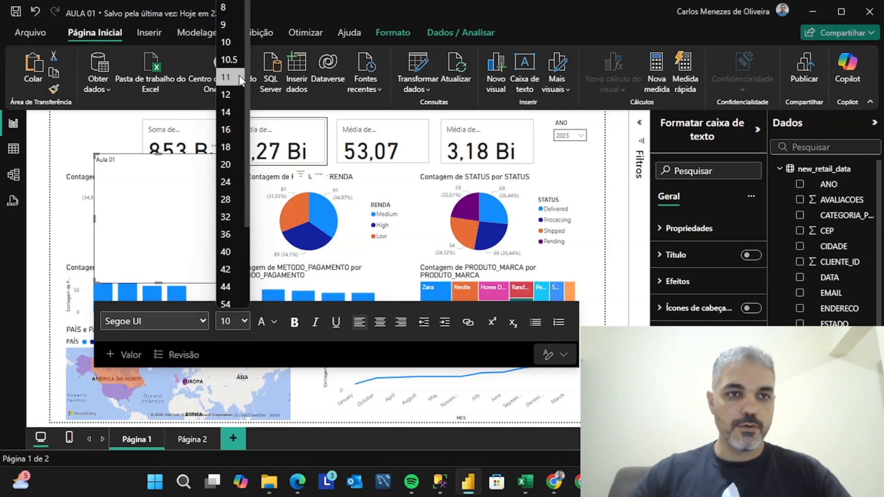
{"action": "left_click", "coordinate": [227, 234]}
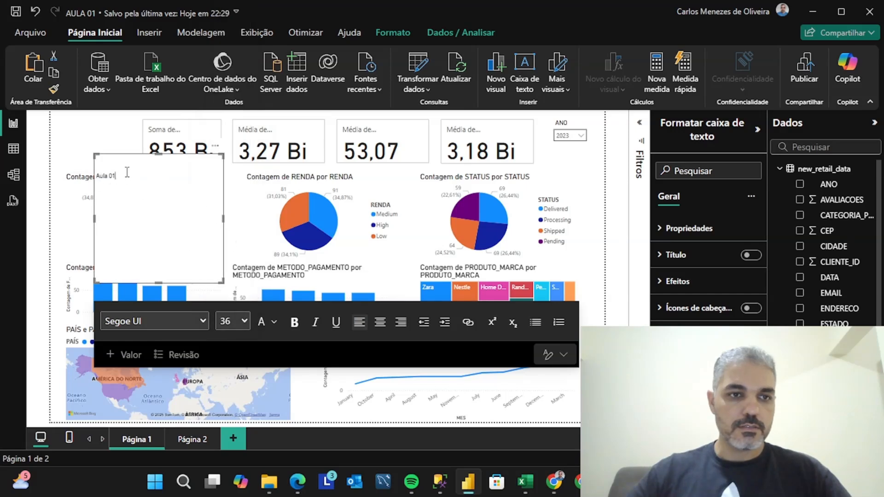
{"action": "left_click_drag", "start_coordinate": [127, 172], "coordinate": [95, 175]}
{"action": "left_click", "coordinate": [245, 320]}
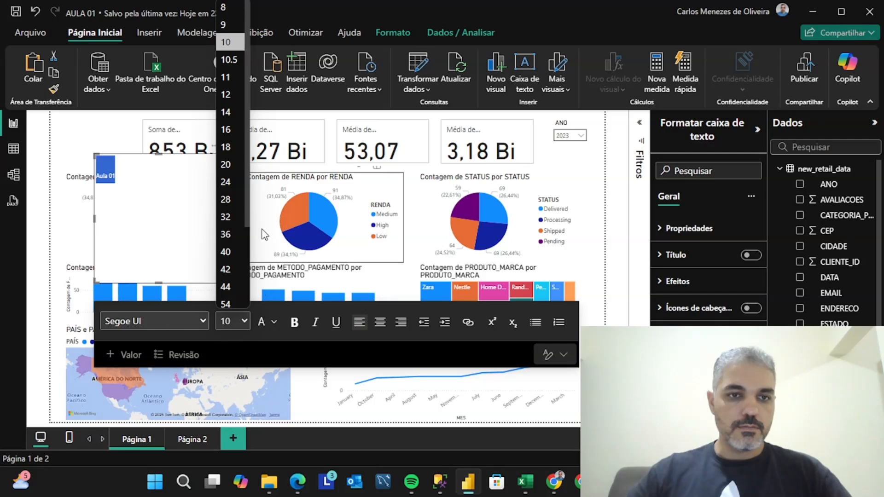
{"action": "left_click", "coordinate": [225, 235]}
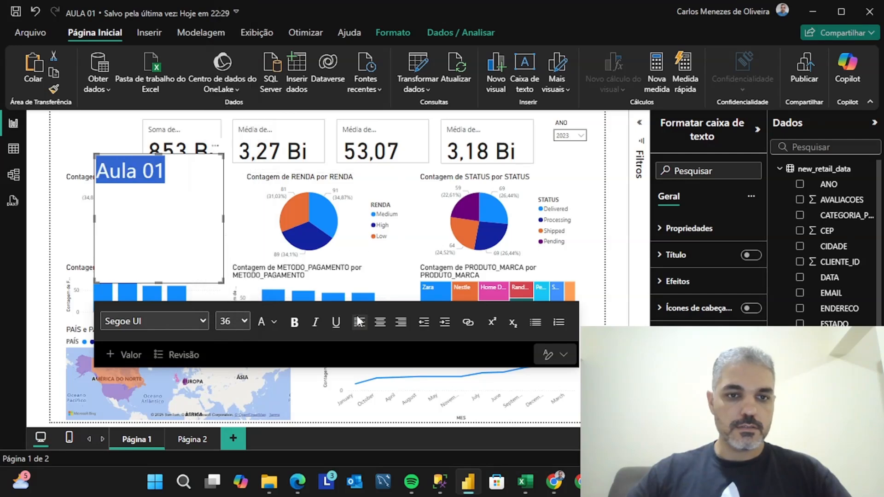
{"action": "left_click", "coordinate": [294, 322]}
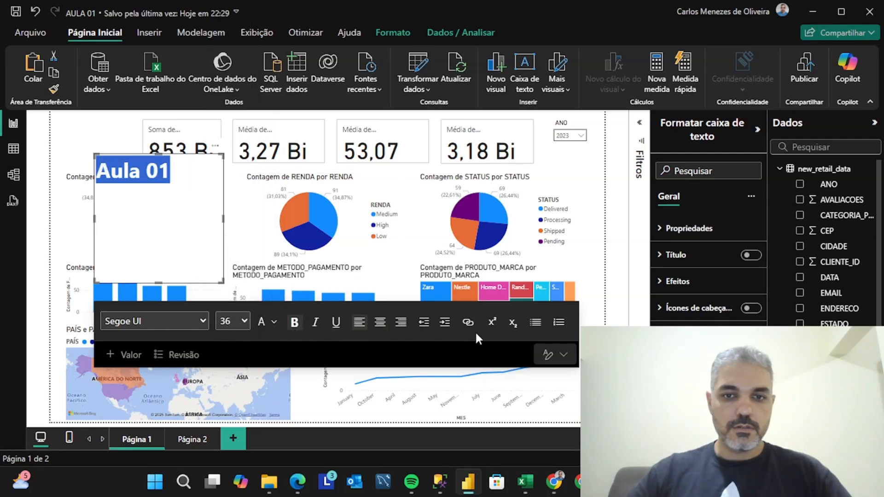
{"action": "left_click", "coordinate": [380, 322]}
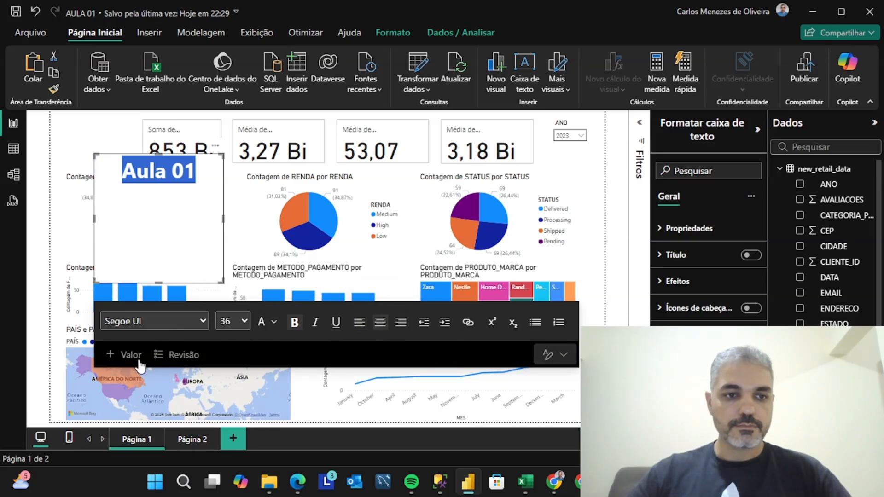
{"action": "left_click", "coordinate": [122, 355]}
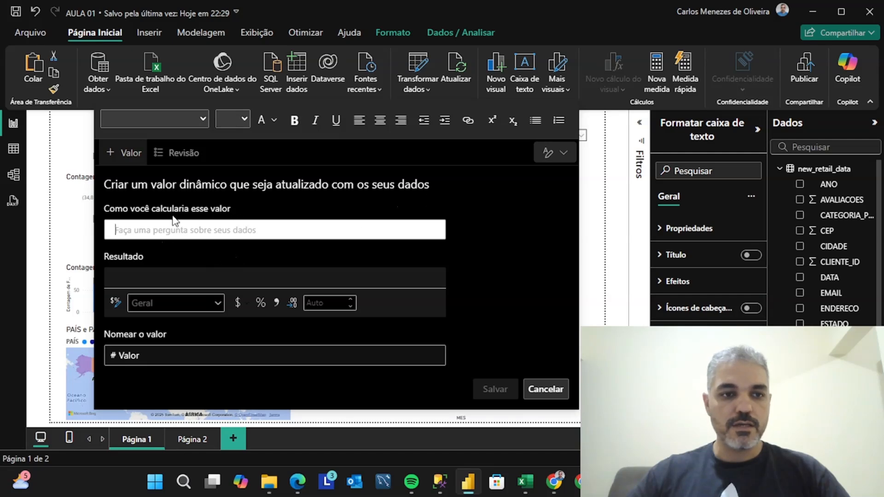
{"action": "left_click", "coordinate": [545, 390]}
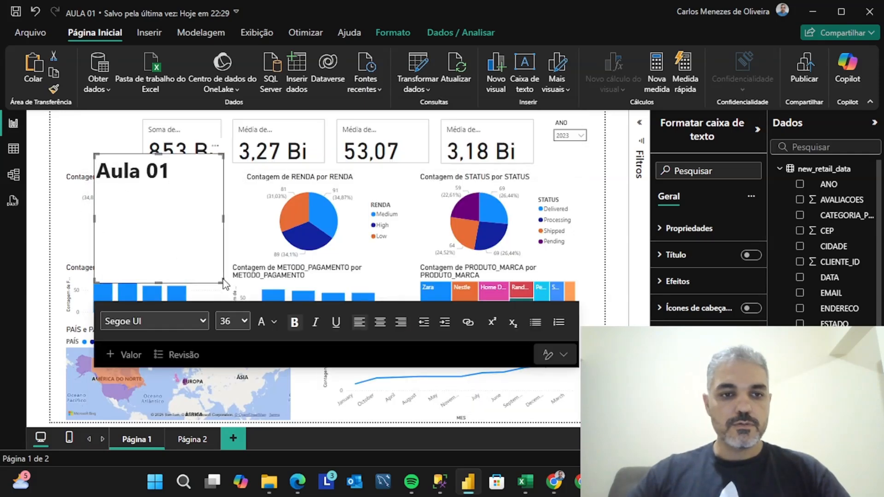
Shrink the text box to fit closely around the "Aula 01" title
{"action": "left_click_drag", "start_coordinate": [222, 280], "coordinate": [195, 185]}
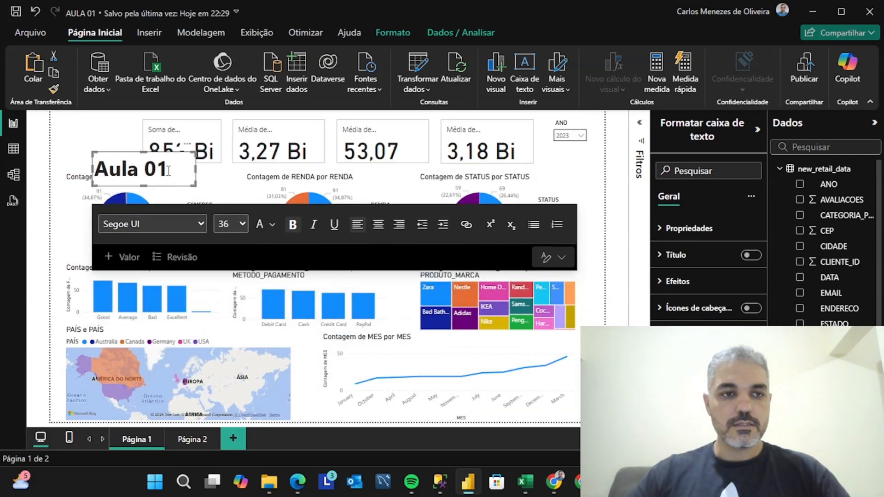
{"action": "left_click", "coordinate": [129, 168]}
{"action": "left_click", "coordinate": [95, 128]}
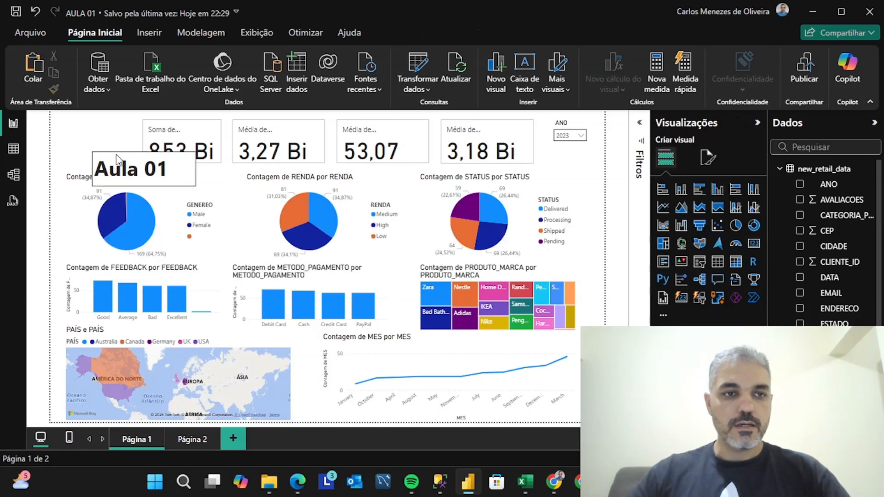
{"action": "left_click", "coordinate": [177, 161]}
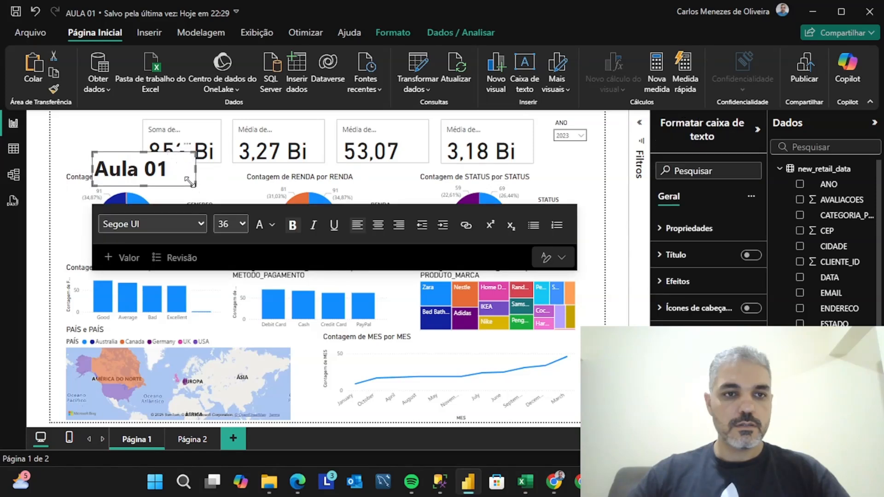
{"action": "left_click_drag", "start_coordinate": [189, 181], "coordinate": [181, 182]}
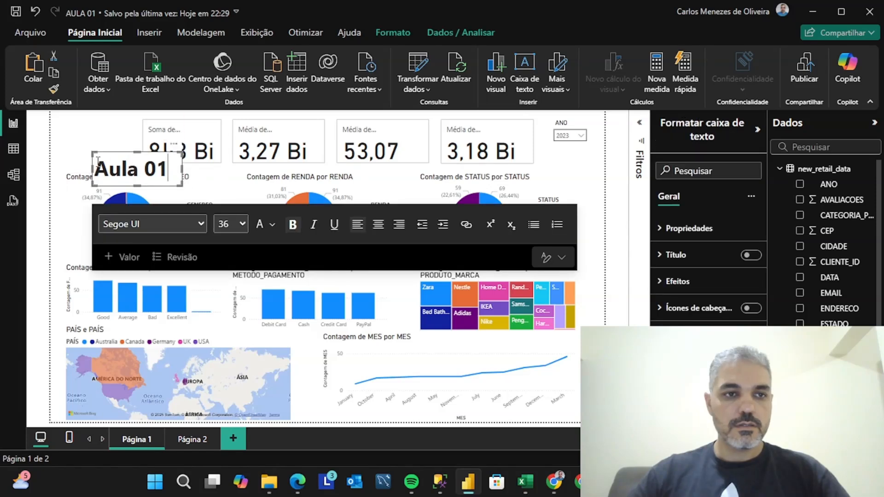
Move the GENEREO pie chart down and place the "Aula 01" text box in the page's upper-left corner, beside the first card
{"action": "left_click", "coordinate": [142, 187]}
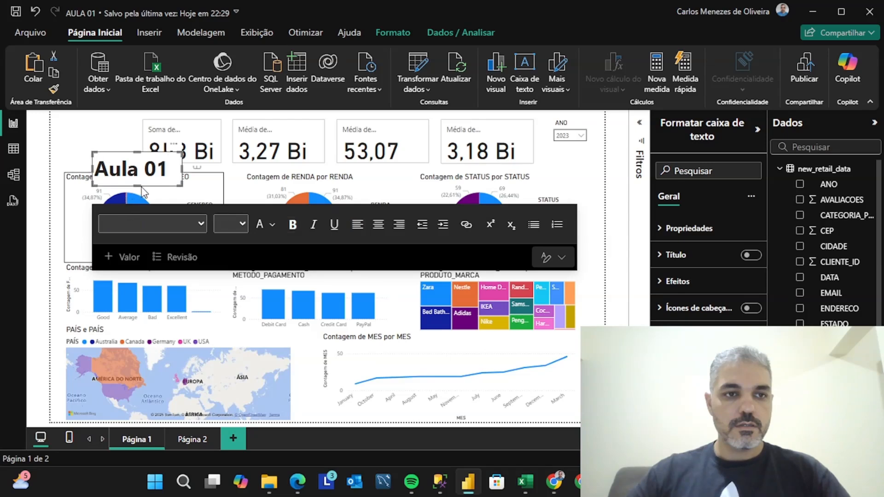
{"action": "left_click", "coordinate": [143, 191]}
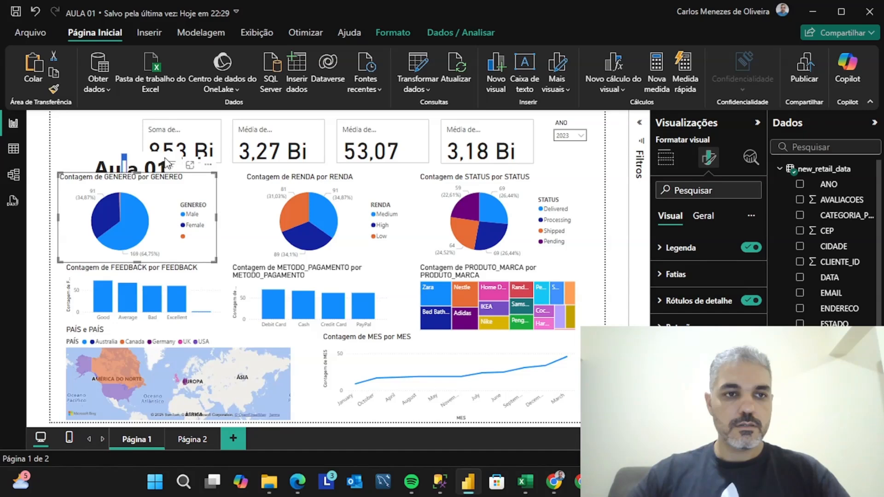
{"action": "left_click_drag", "start_coordinate": [207, 169], "coordinate": [200, 211]}
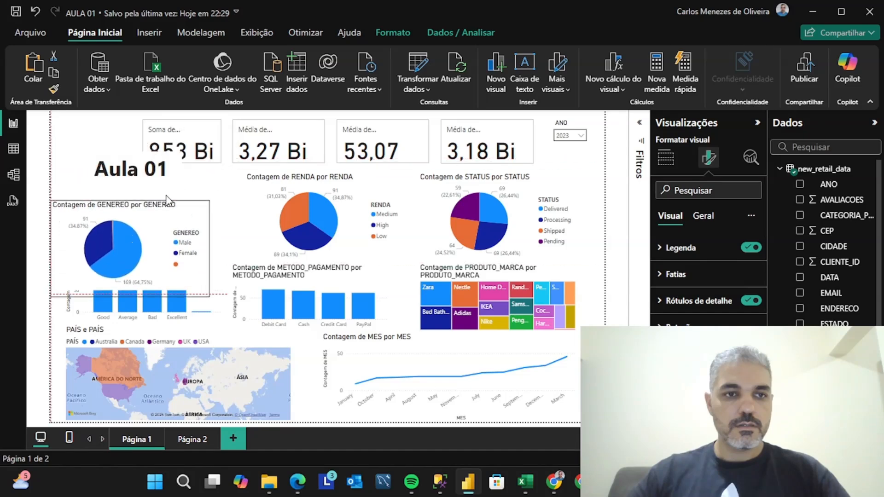
{"action": "left_click_drag", "start_coordinate": [175, 152], "coordinate": [133, 122]}
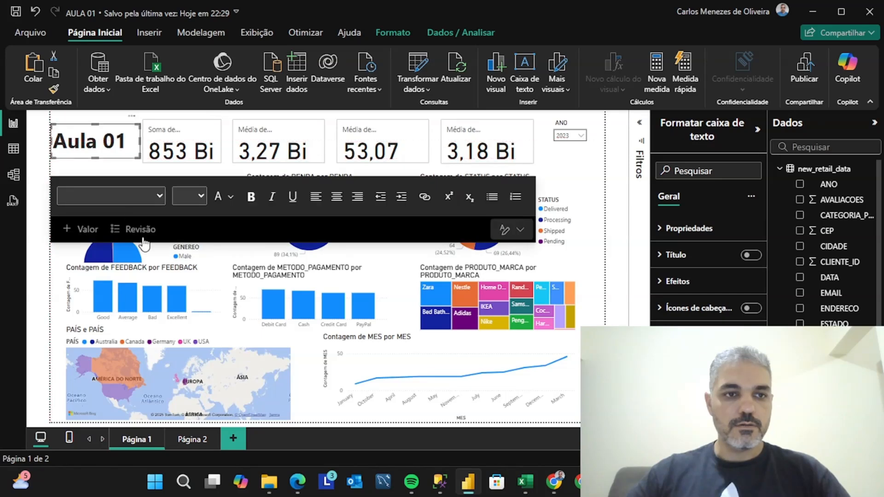
Move the GENEREO pie chart back up so it lines up with the RENDA and STATUS pie charts
{"action": "left_click", "coordinate": [154, 253]}
{"action": "left_click_drag", "start_coordinate": [154, 253], "coordinate": [162, 210]}
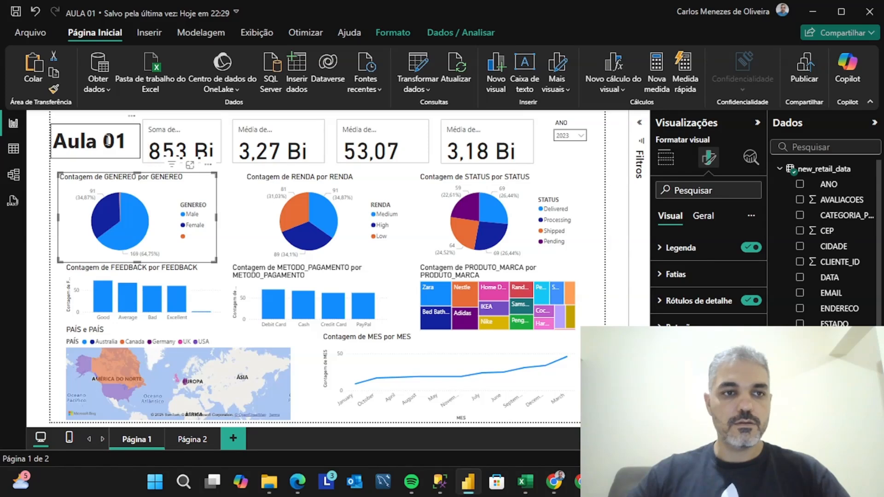
{"action": "left_click", "coordinate": [124, 147]}
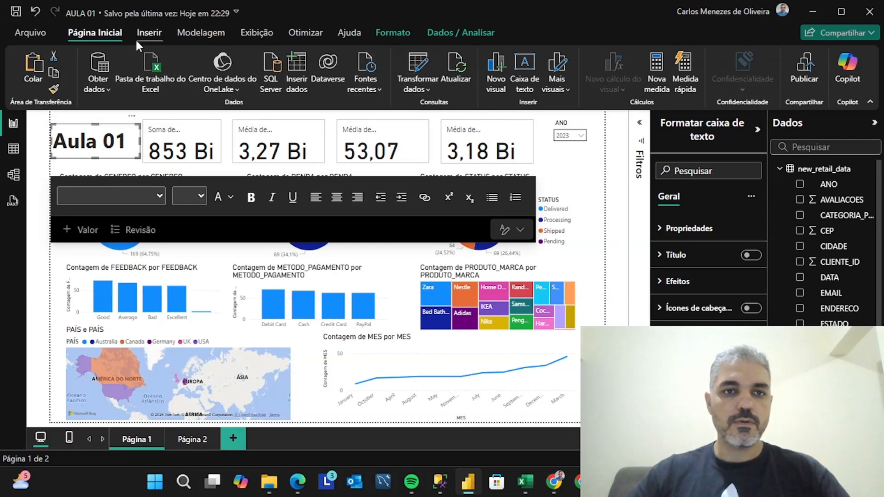
Examine the report's commands for inserting elements, modelling, display, optimisation, help and data analysis
{"action": "left_click", "coordinate": [147, 35]}
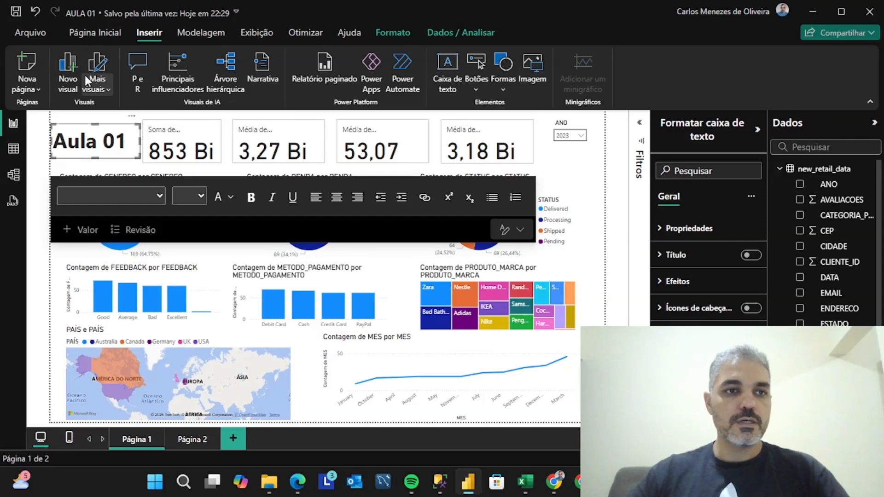
{"action": "left_click", "coordinate": [215, 34]}
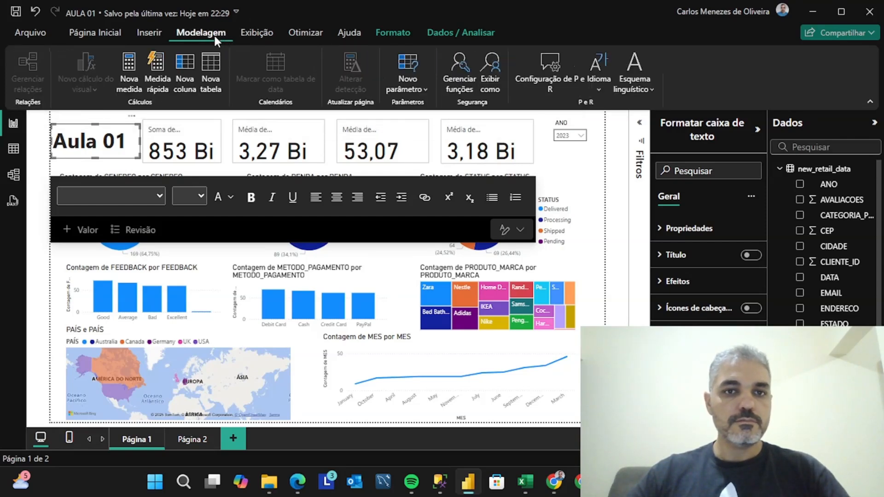
{"action": "left_click", "coordinate": [259, 33]}
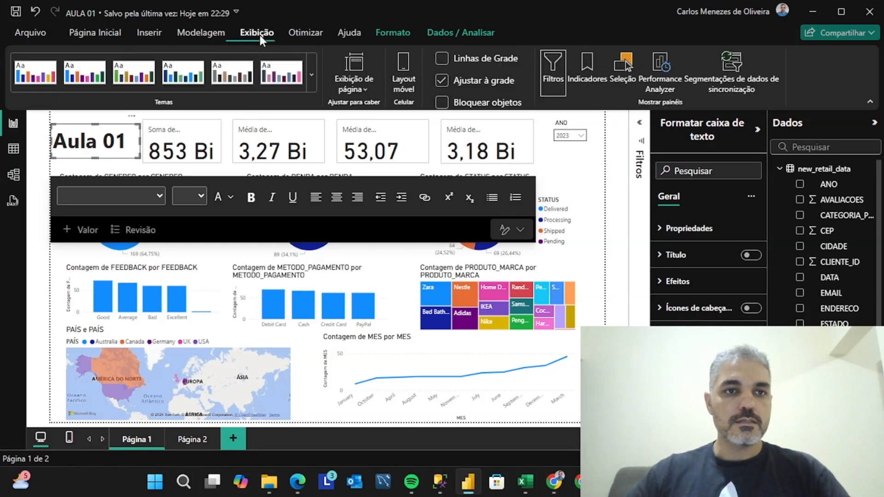
{"action": "left_click", "coordinate": [315, 35]}
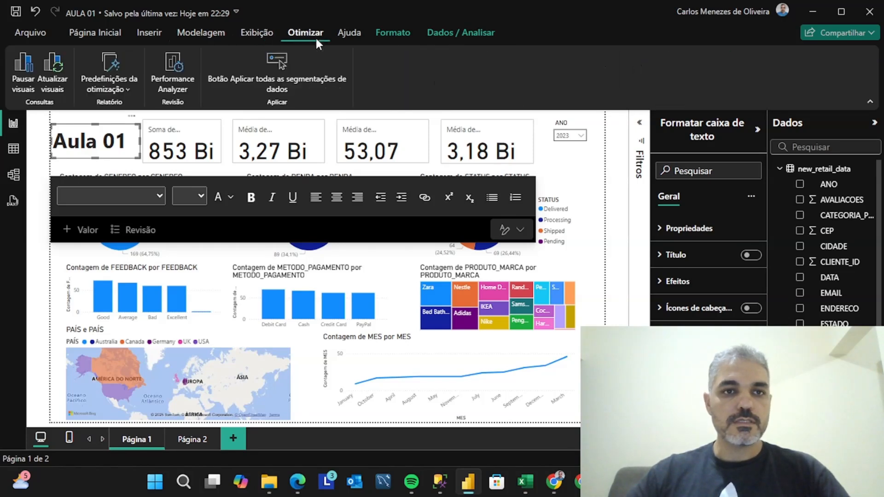
{"action": "left_click", "coordinate": [353, 35]}
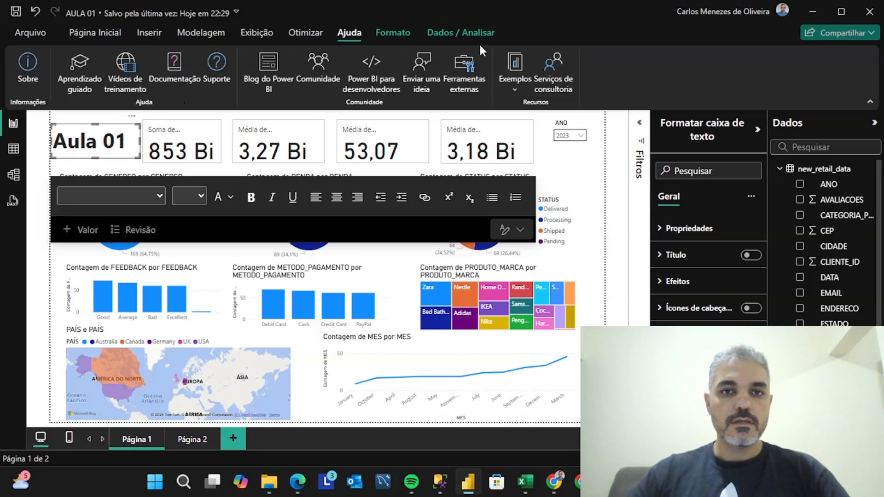
{"action": "left_click", "coordinate": [450, 29]}
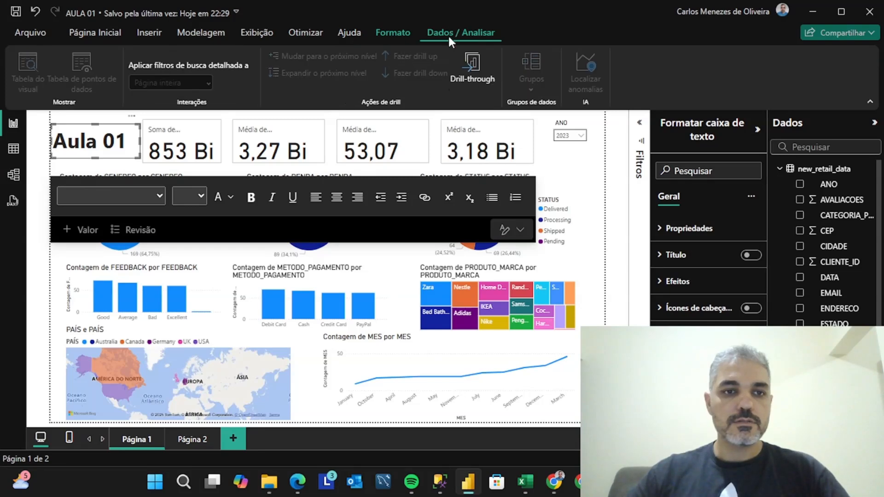
{"action": "left_click", "coordinate": [382, 139]}
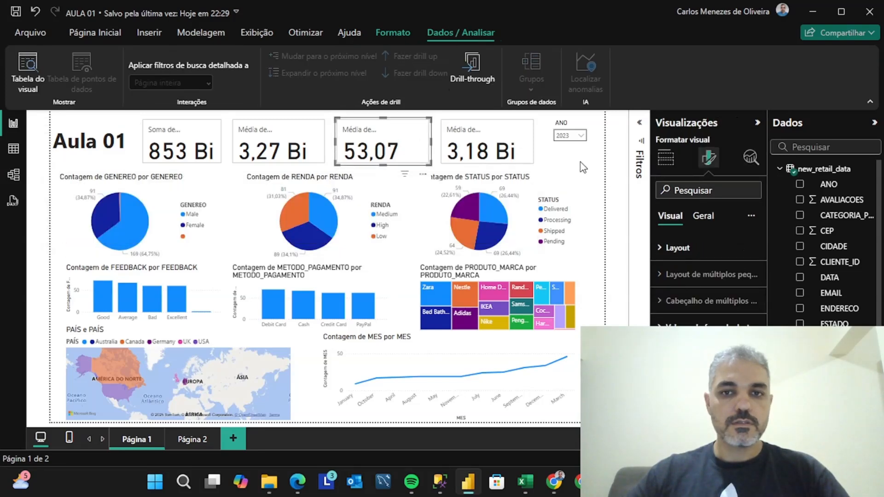
{"action": "left_click", "coordinate": [582, 167]}
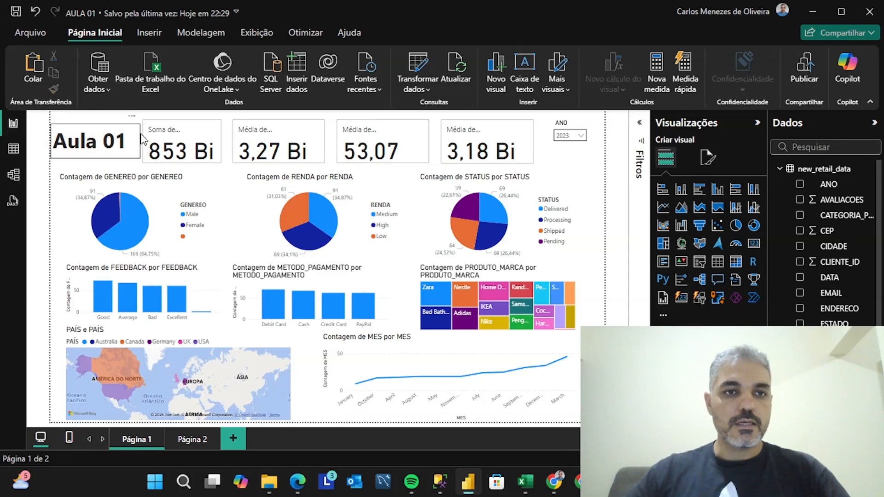
Open the new_retail_data query in the Power Query Editor and maximize its window
{"action": "left_click", "coordinate": [428, 87]}
{"action": "left_click", "coordinate": [432, 112]}
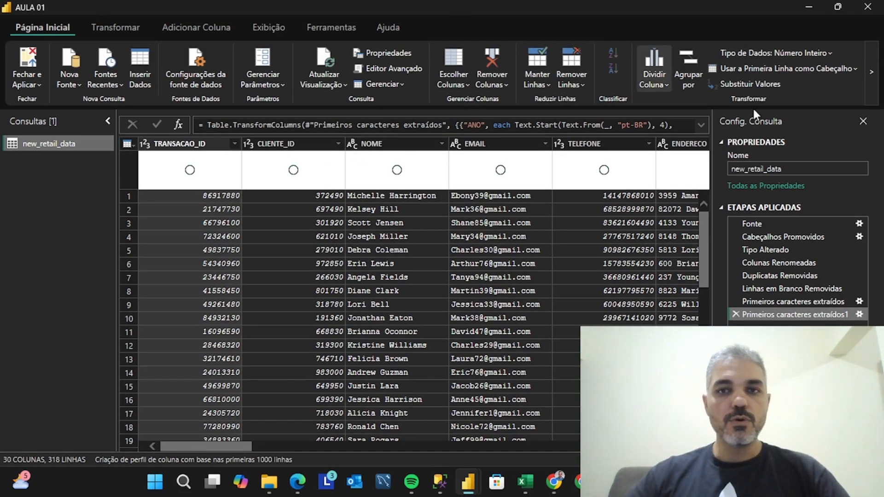
{"action": "left_click_drag", "start_coordinate": [742, 14], "coordinate": [676, 115]}
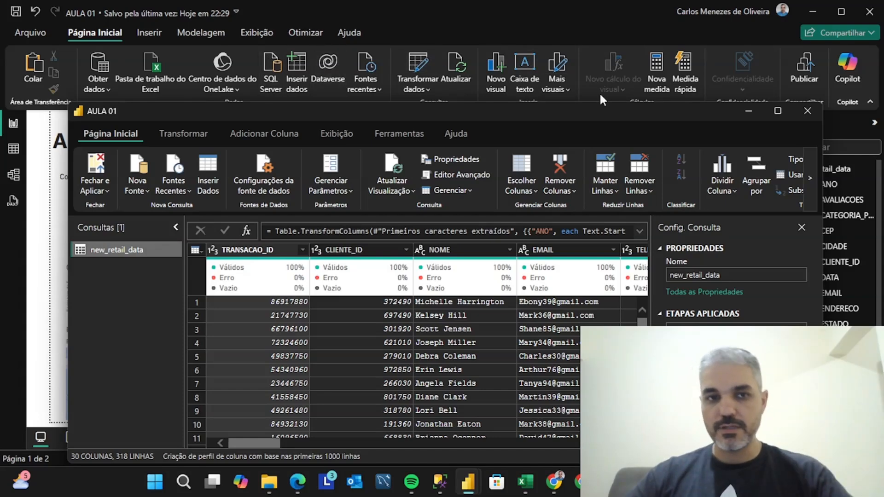
{"action": "left_click_drag", "start_coordinate": [585, 123], "coordinate": [565, 59]}
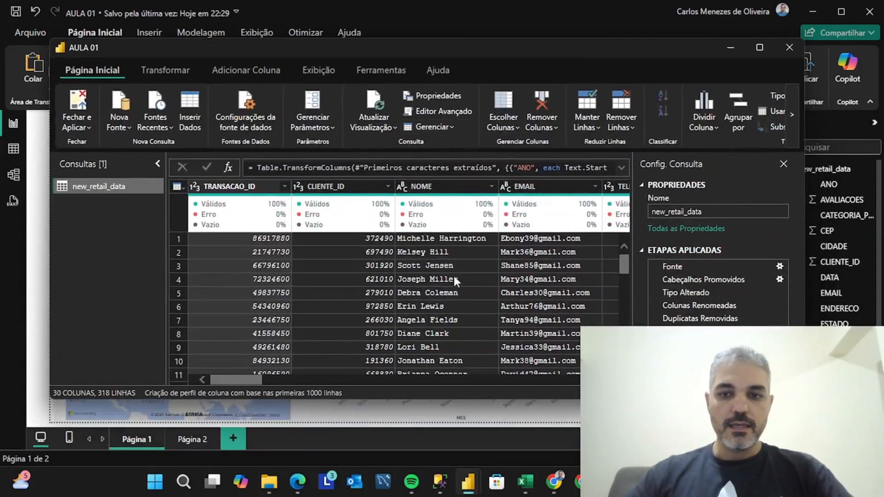
{"action": "scroll", "coordinate": [421, 169], "scroll_direction": "down", "scroll_amount": 1}
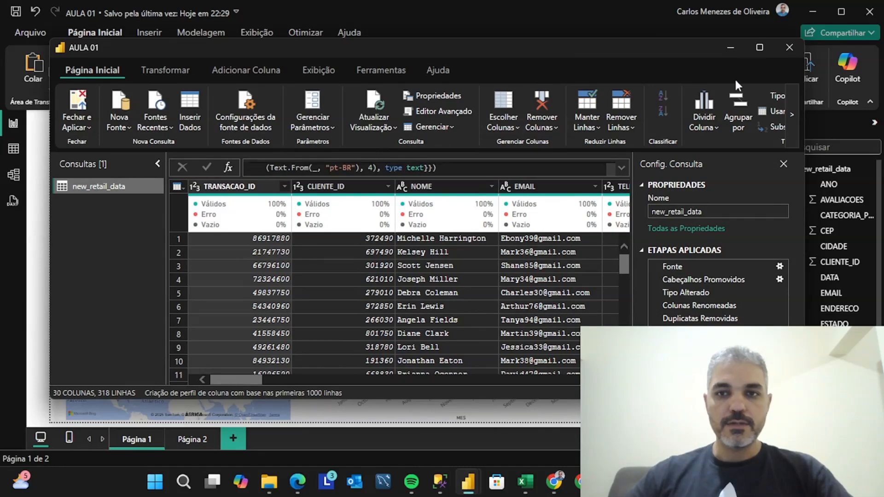
{"action": "left_click", "coordinate": [758, 47]}
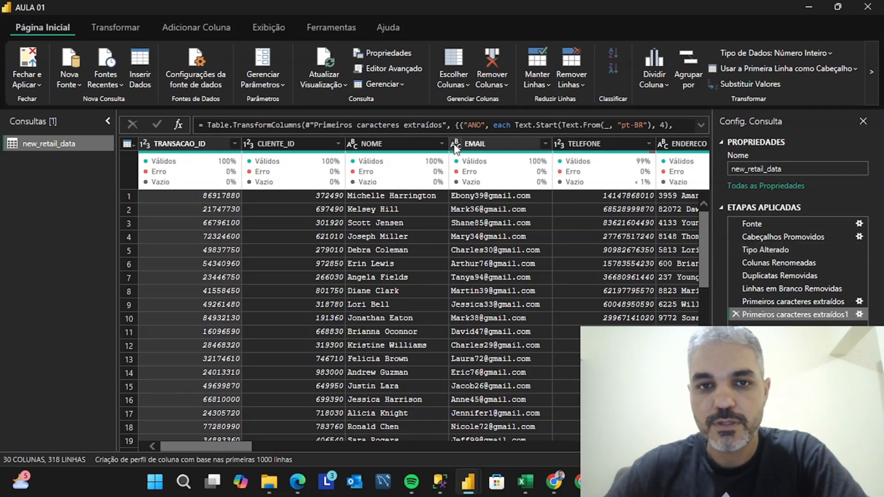
Examine the data types that can be assigned to the EMAIL column
{"action": "left_click", "coordinate": [490, 145]}
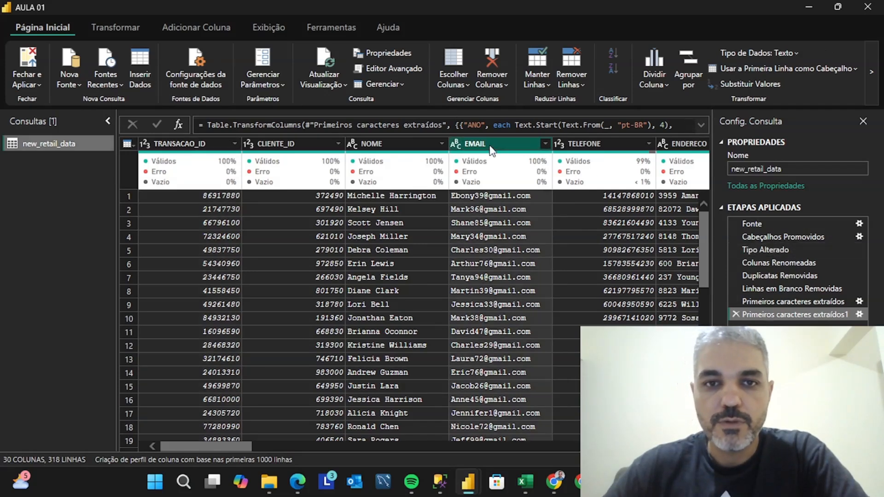
{"action": "left_click", "coordinate": [123, 27]}
{"action": "left_click", "coordinate": [198, 26]}
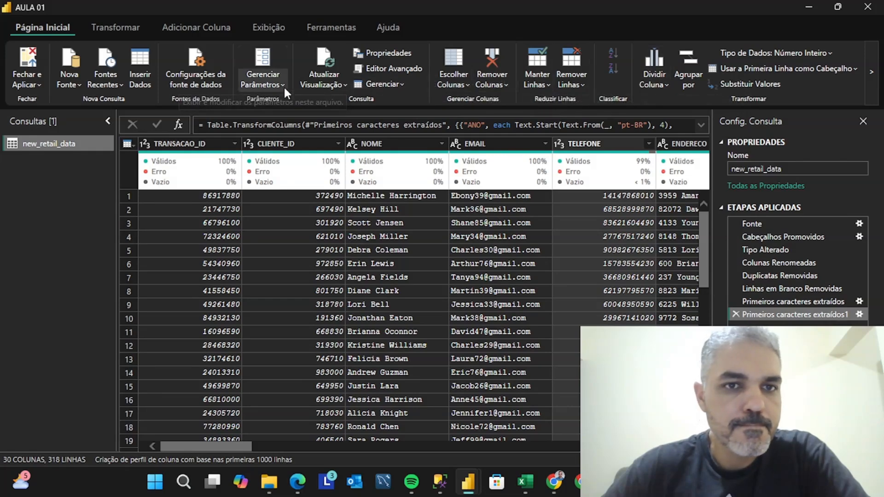
{"action": "left_click", "coordinate": [509, 147]}
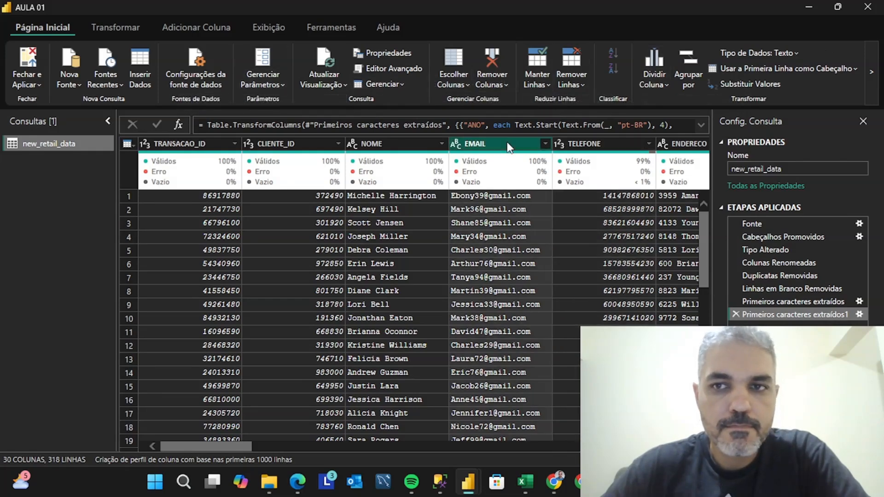
{"action": "left_click", "coordinate": [797, 54]}
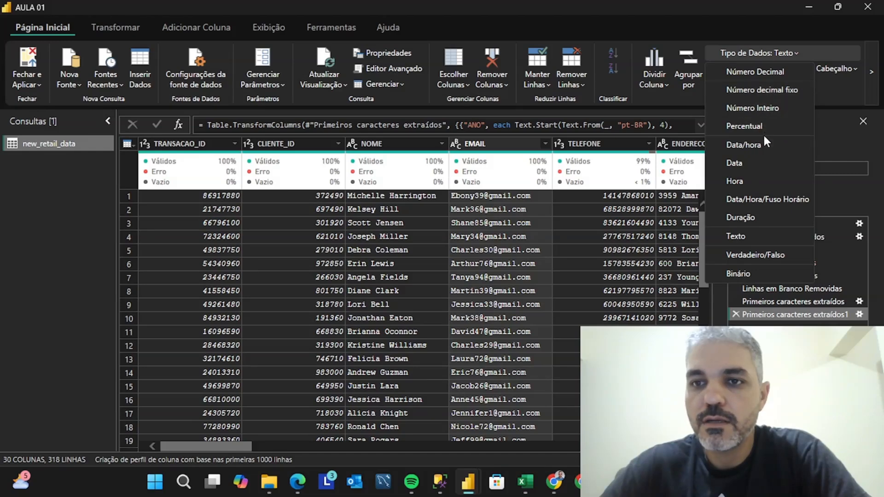
Review the EMAIL column's sorting and filter options and its column operations, including the type-change choices
{"action": "left_click", "coordinate": [546, 144]}
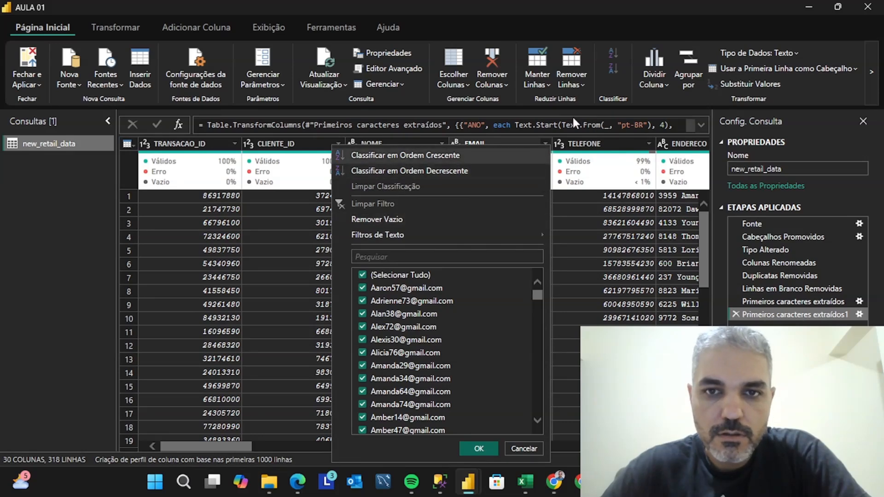
{"action": "left_click", "coordinate": [500, 140]}
{"action": "right_click", "coordinate": [500, 142]}
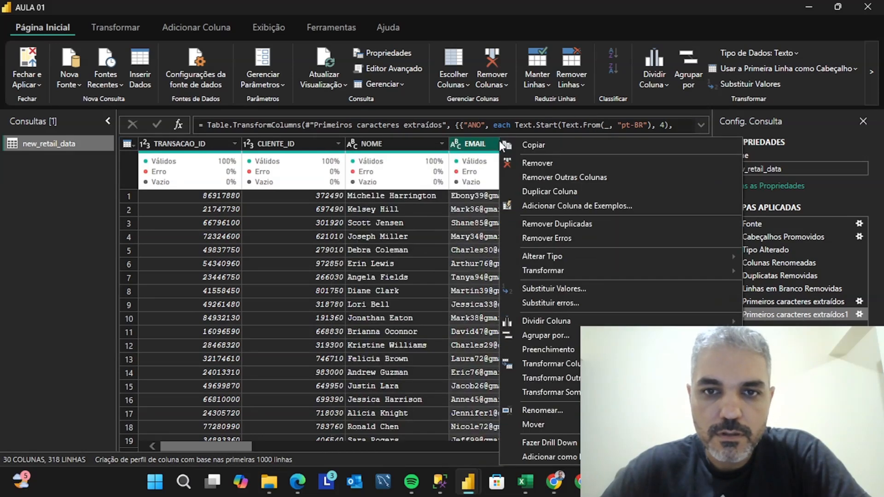
{"action": "left_click", "coordinate": [477, 141]}
{"action": "right_click", "coordinate": [476, 140]}
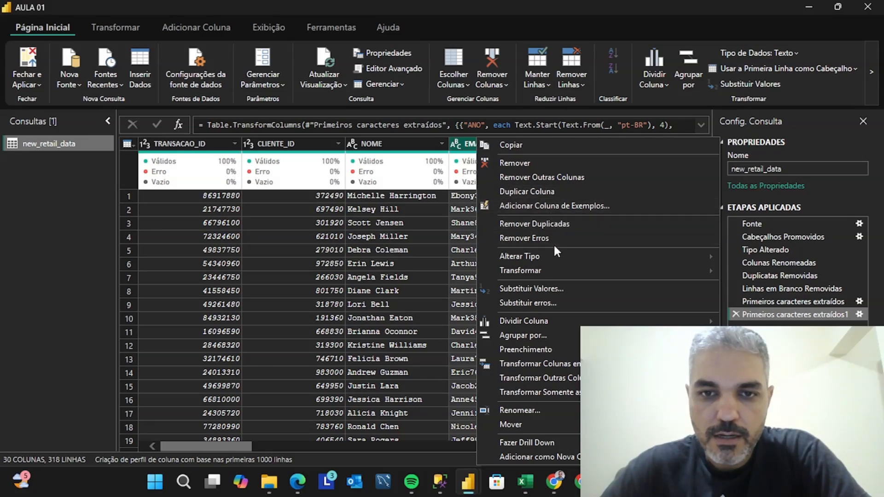
{"action": "mouse_move", "coordinate": [548, 276]}
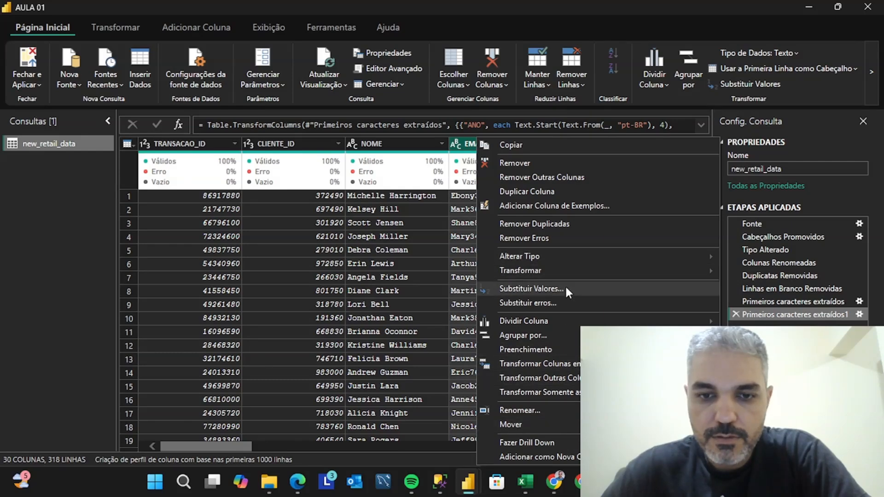
{"action": "left_click", "coordinate": [452, 144]}
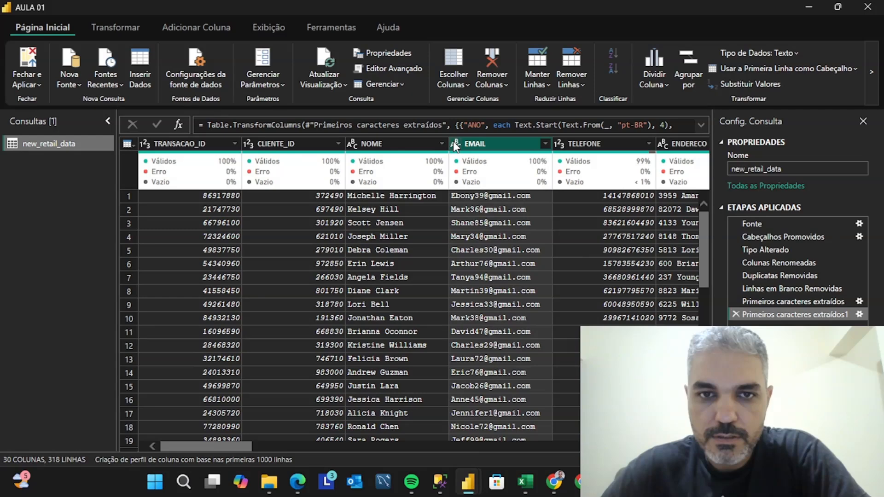
{"action": "right_click", "coordinate": [452, 143]}
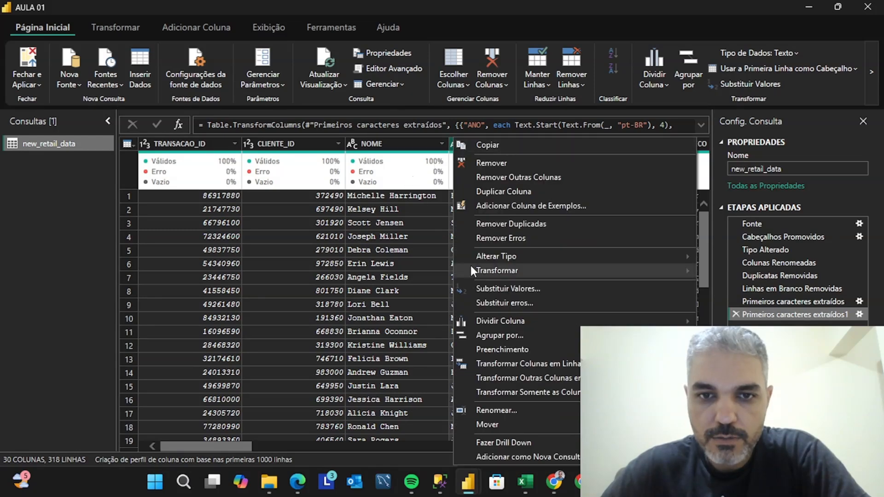
{"action": "mouse_move", "coordinate": [476, 256]}
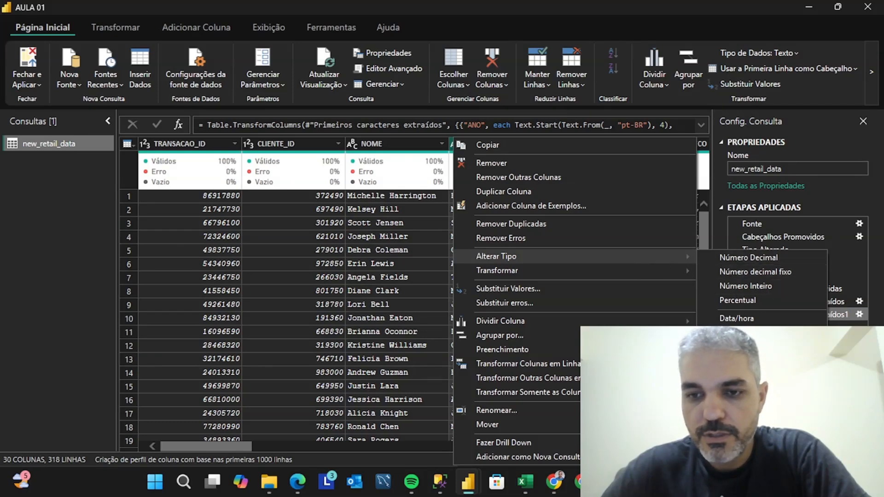
Compare the data type choices offered directly on the CLIENTE_ID and EMAIL column headers, and view CLIENTE_ID's column operations
{"action": "left_click", "coordinate": [247, 144]}
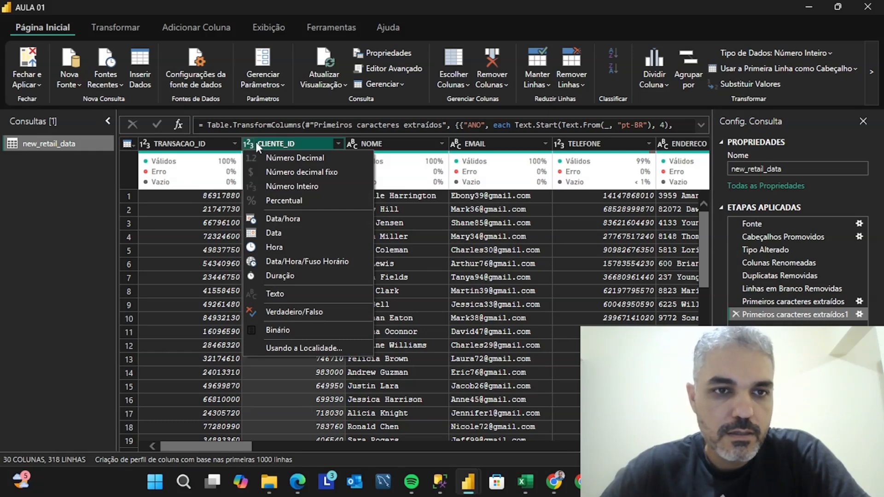
{"action": "left_click", "coordinate": [253, 142]}
{"action": "left_click", "coordinate": [252, 141]}
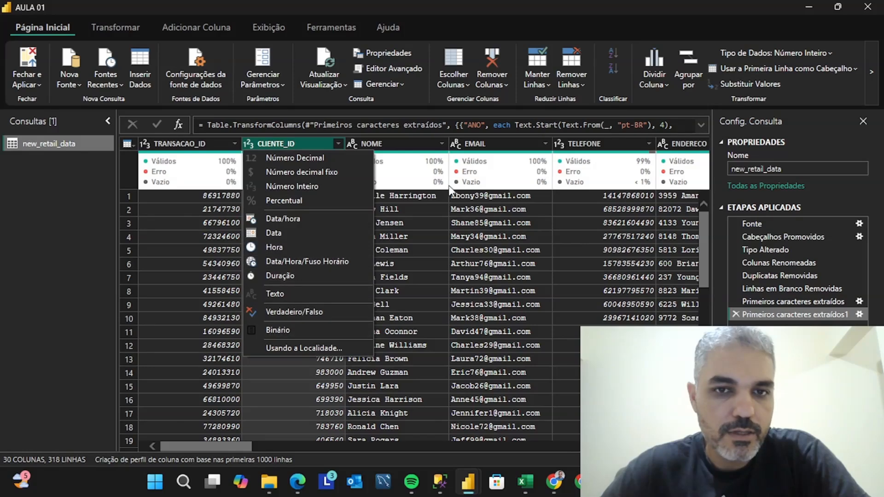
{"action": "right_click", "coordinate": [247, 143]}
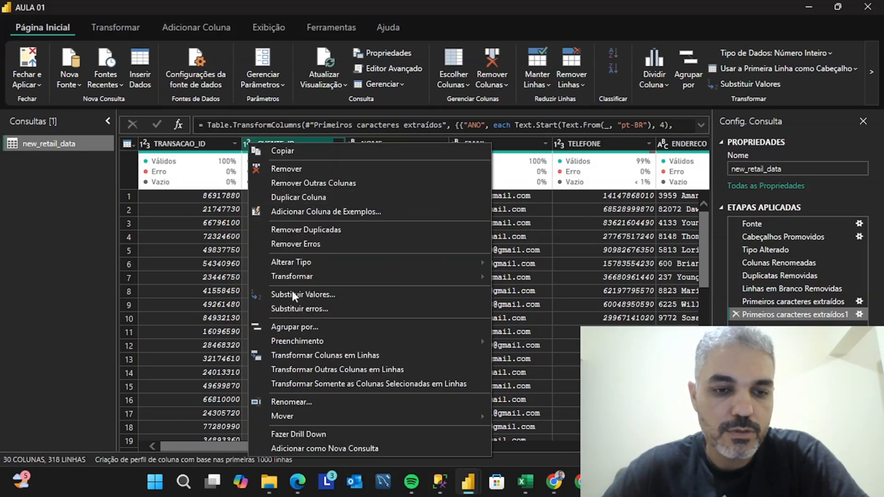
{"action": "left_click", "coordinate": [507, 142]}
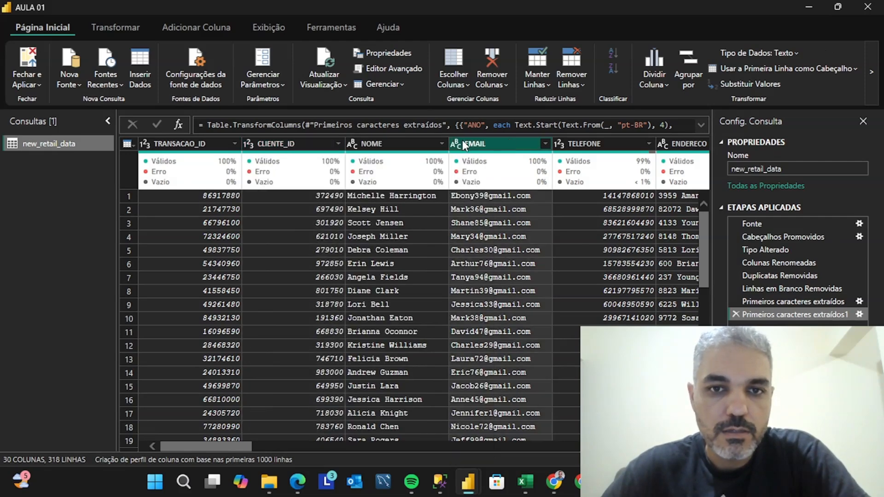
{"action": "left_click", "coordinate": [456, 142]}
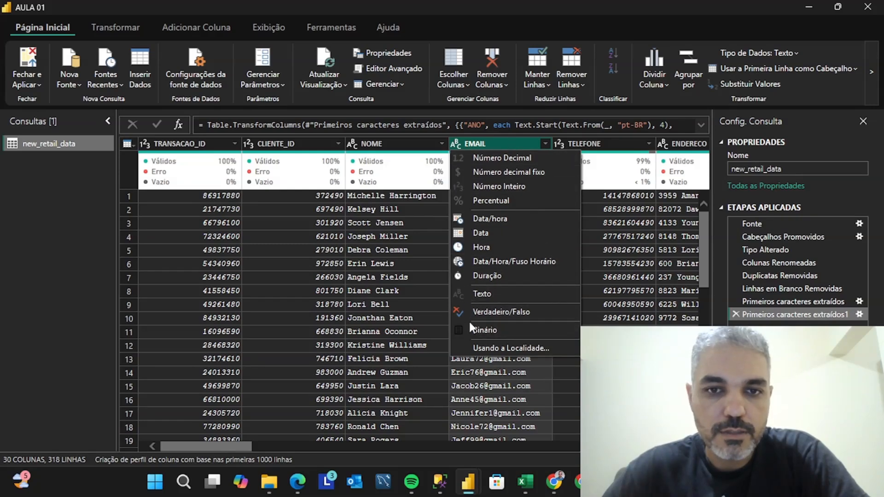
{"action": "left_click", "coordinate": [82, 195]}
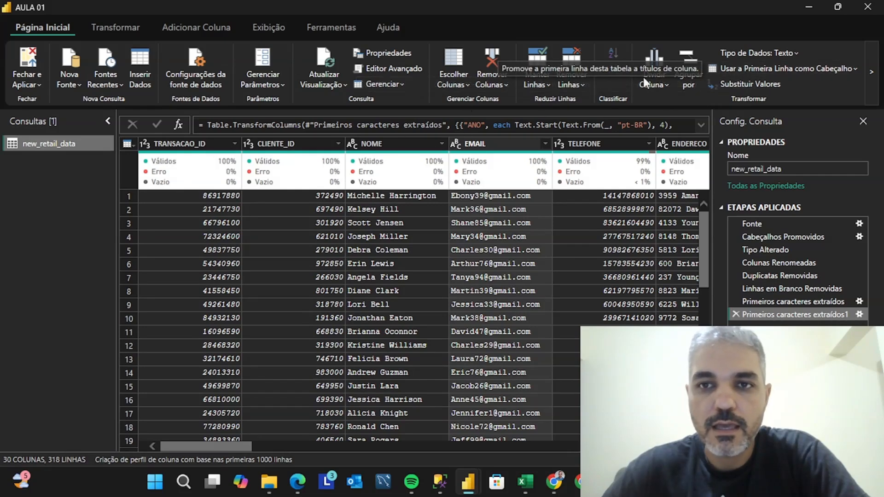
View the split-column methods and the commands for transforming columns and adding new ones
{"action": "left_click", "coordinate": [667, 83]}
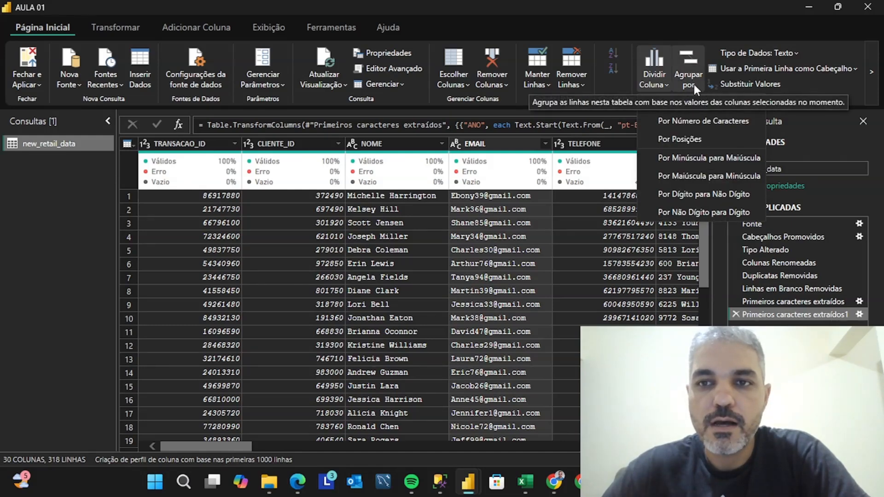
{"action": "left_click", "coordinate": [127, 37]}
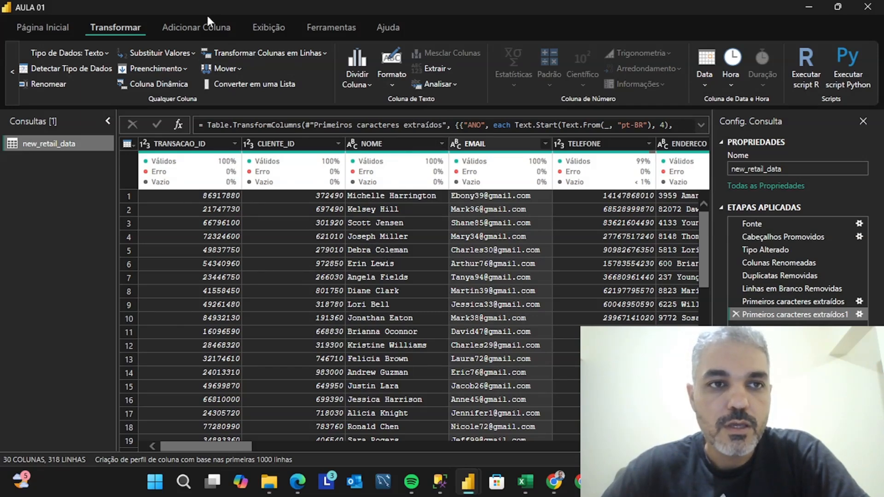
{"action": "left_click", "coordinate": [191, 27]}
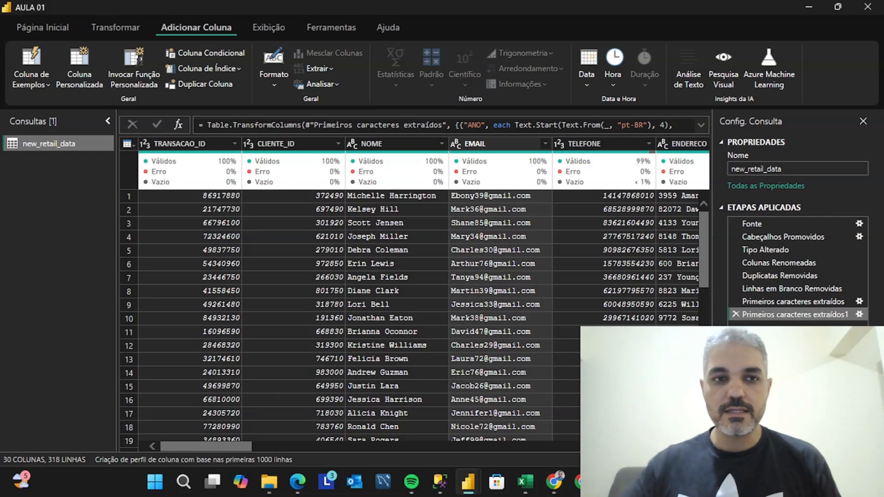
Expand the formula bar and open the new_retail_data query in the Advanced Editor
{"action": "left_click", "coordinate": [700, 123]}
{"action": "left_click", "coordinate": [269, 28]}
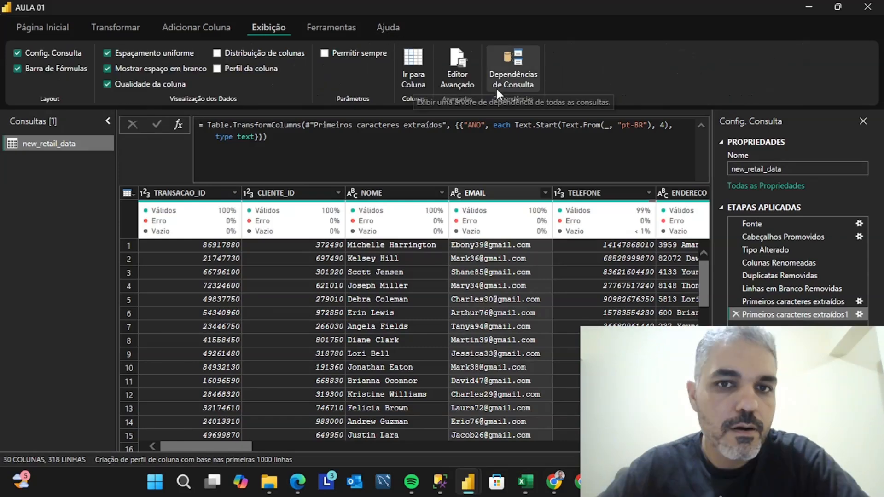
{"action": "left_click", "coordinate": [460, 79]}
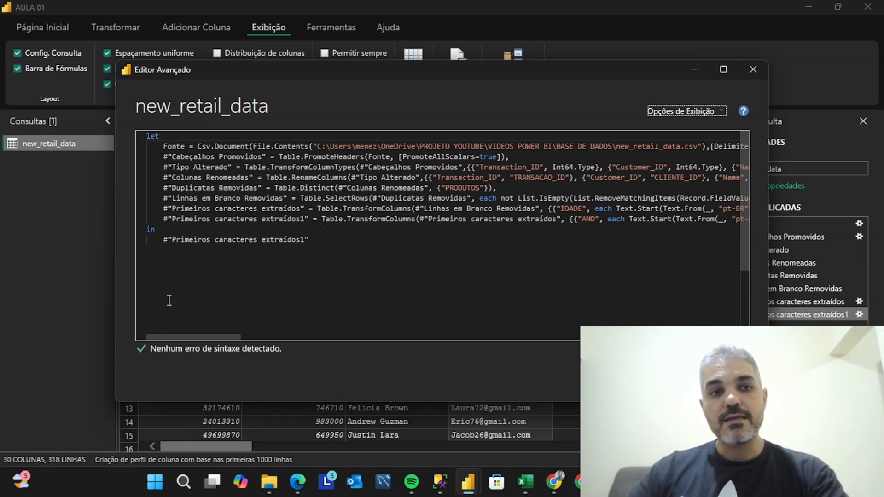
Examine the M code lines behind the query's applied steps, including the renamed columns line, and close the Advanced Editor
{"action": "left_click_drag", "start_coordinate": [319, 240], "coordinate": [126, 137]}
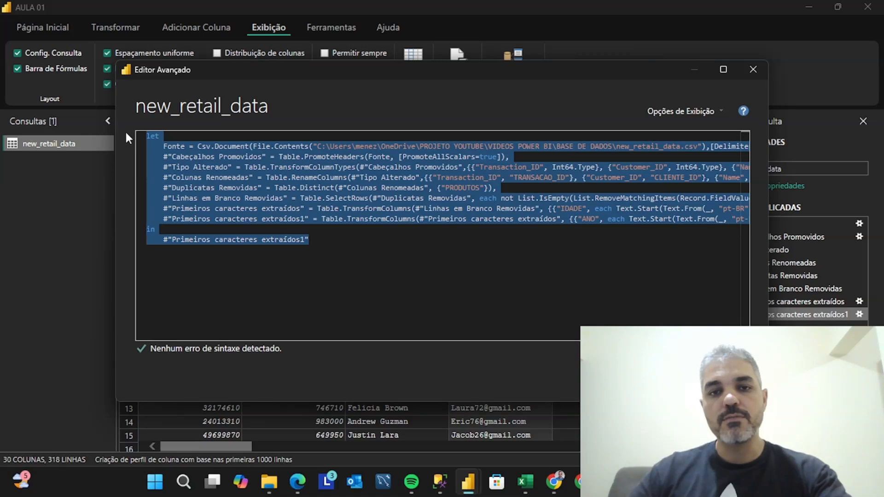
{"action": "left_click_drag", "start_coordinate": [389, 219], "coordinate": [194, 177]}
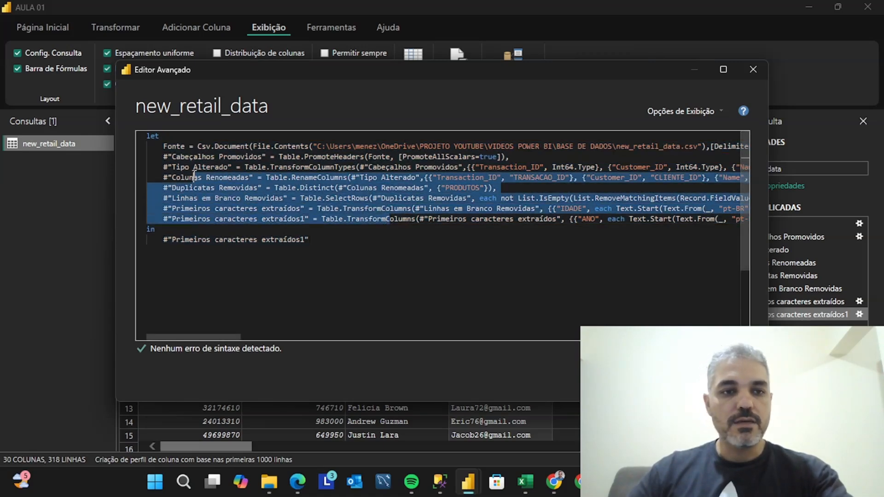
{"action": "left_click", "coordinate": [193, 177]}
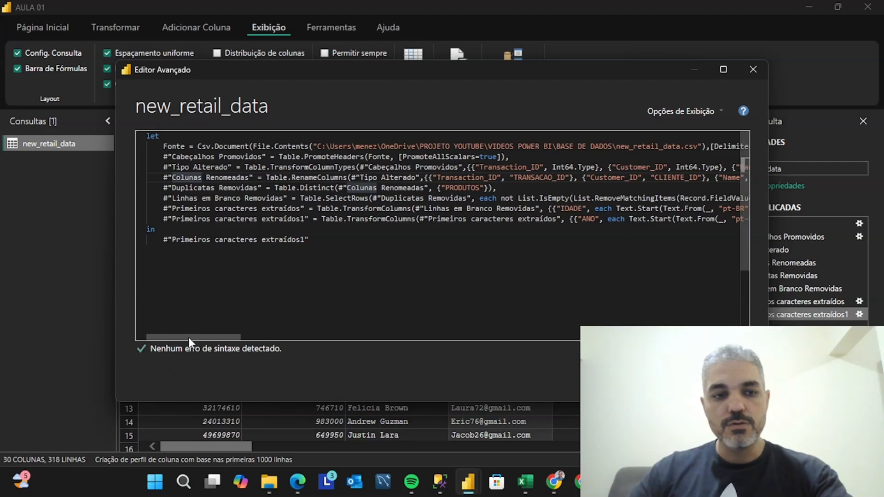
{"action": "left_click_drag", "start_coordinate": [189, 338], "coordinate": [174, 355]}
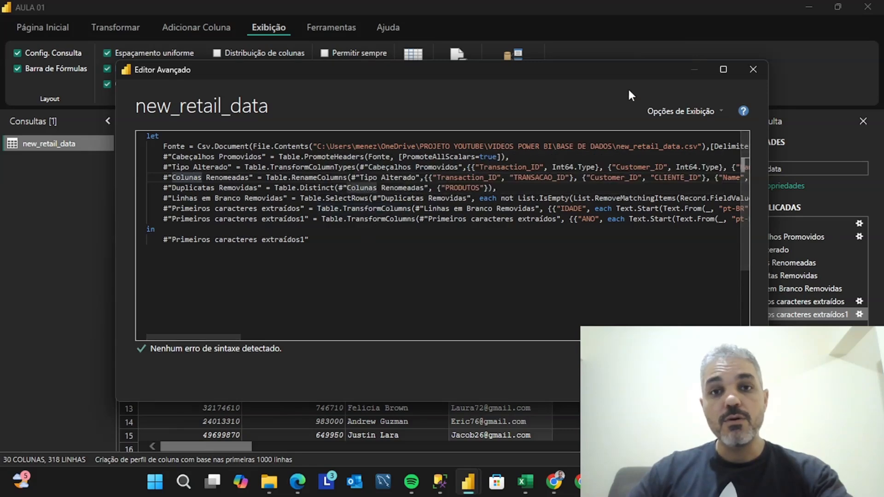
{"action": "left_click_drag", "start_coordinate": [613, 70], "coordinate": [526, 76]}
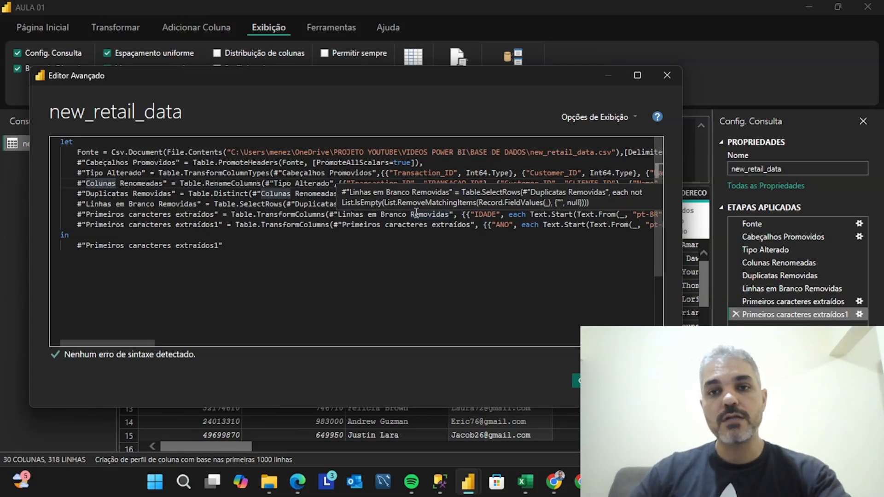
{"action": "left_click", "coordinate": [640, 380]}
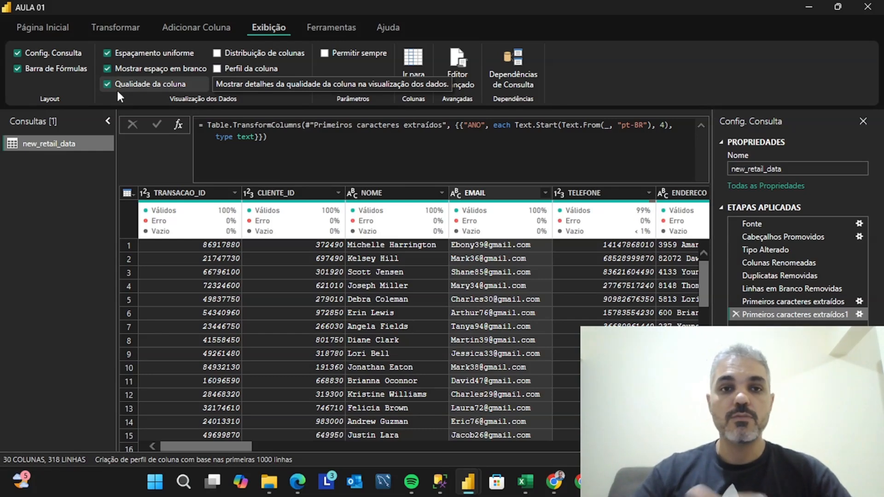
View the query editor's diagnostic tools and help resources, and revisit its home and transform commands
{"action": "left_click", "coordinate": [327, 27]}
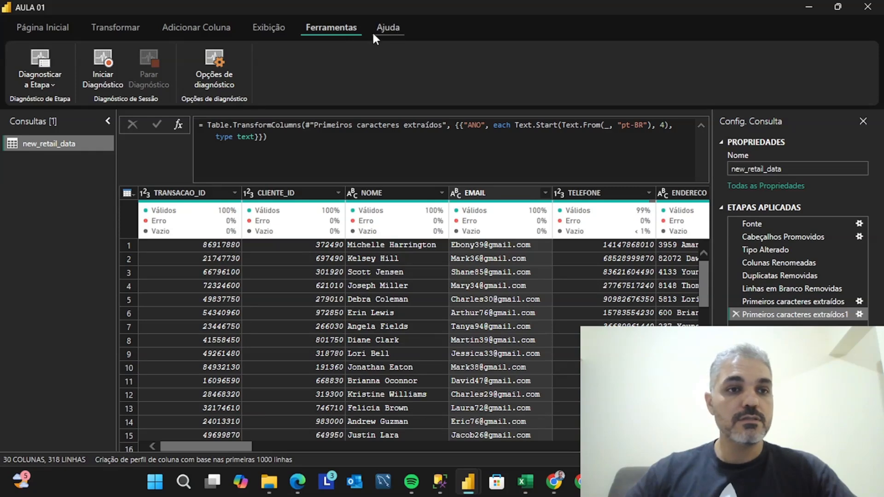
{"action": "left_click", "coordinate": [388, 27]}
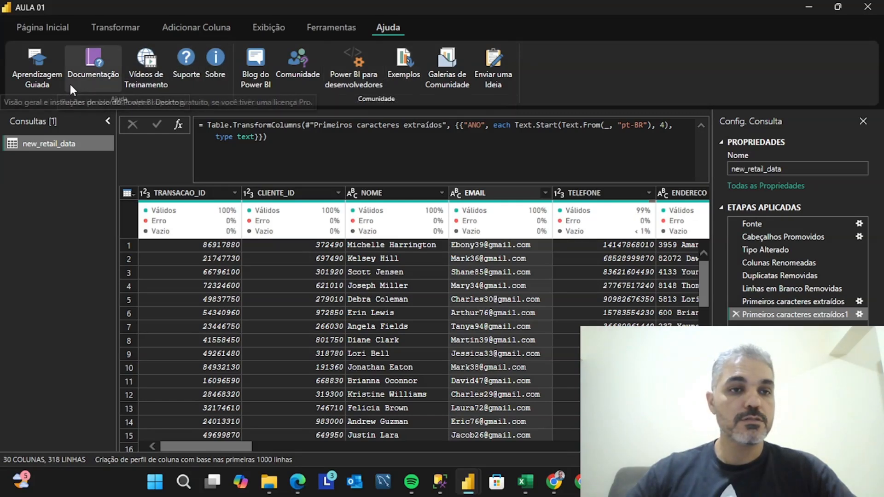
{"action": "left_click", "coordinate": [46, 28]}
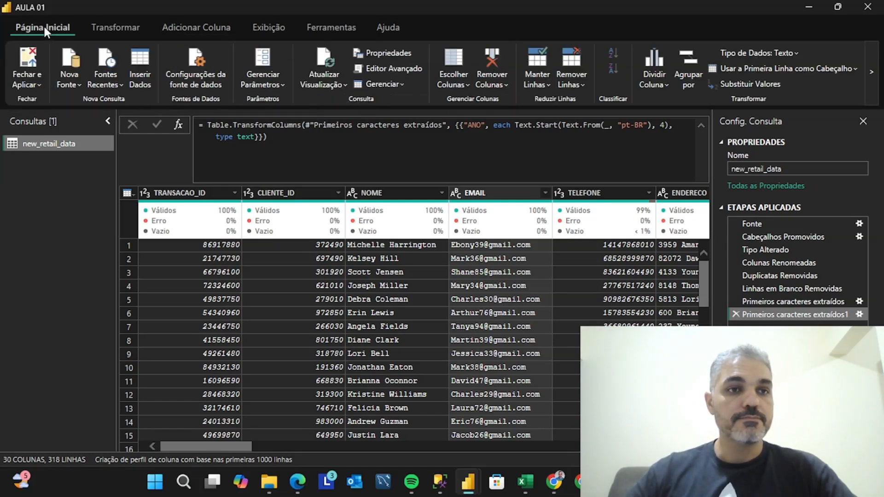
{"action": "left_click", "coordinate": [111, 29]}
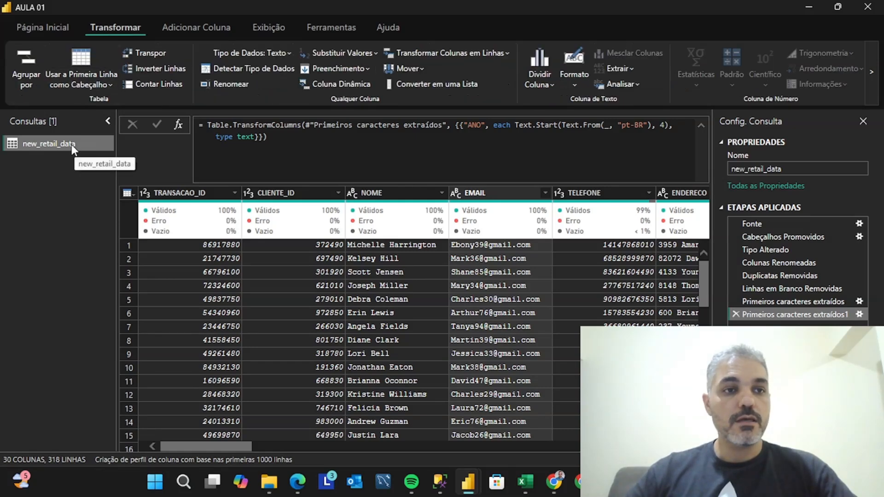
{"action": "left_click", "coordinate": [43, 24]}
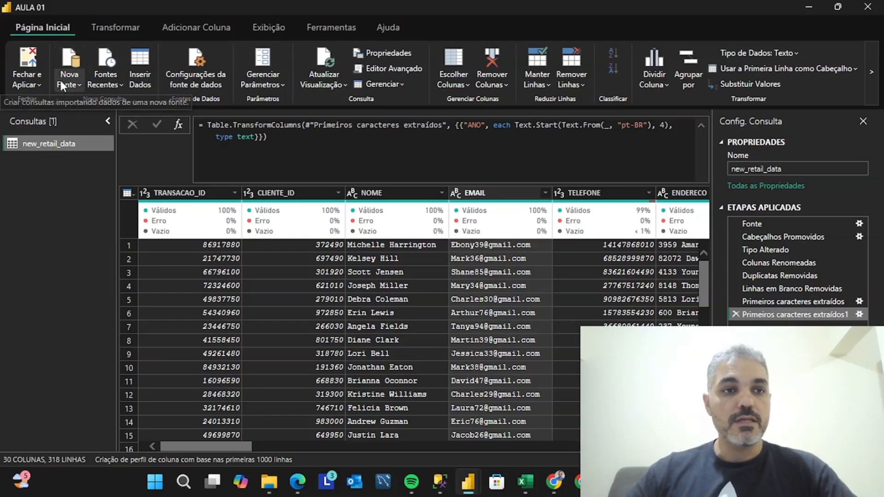
Close the Power Query Editor and apply the pending changes to the report
{"action": "left_click_drag", "start_coordinate": [671, 10], "coordinate": [626, 54]}
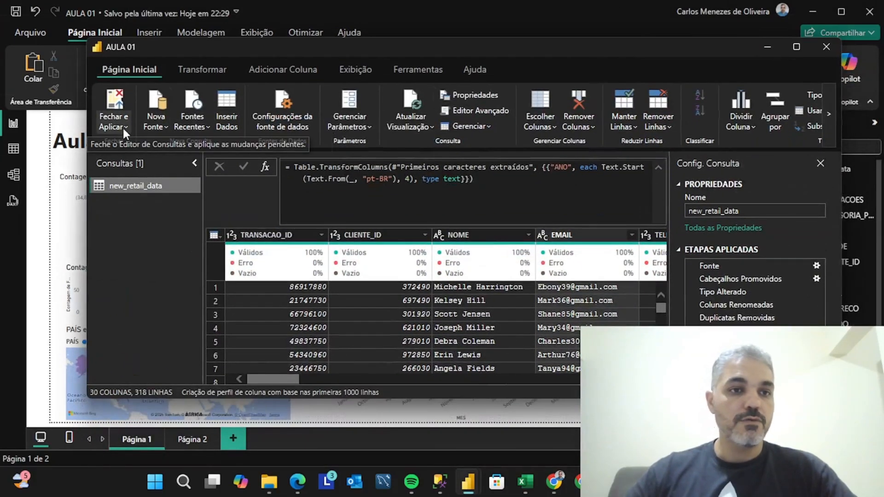
{"action": "left_click", "coordinate": [123, 129]}
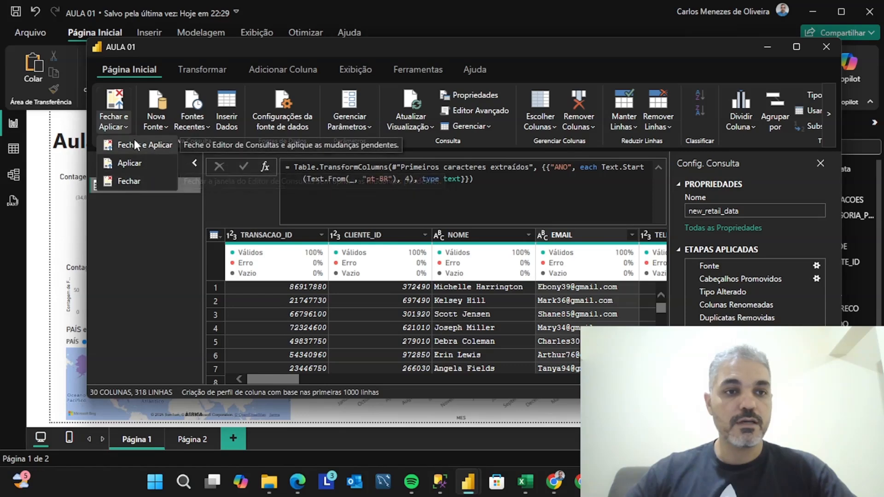
{"action": "left_click", "coordinate": [136, 146]}
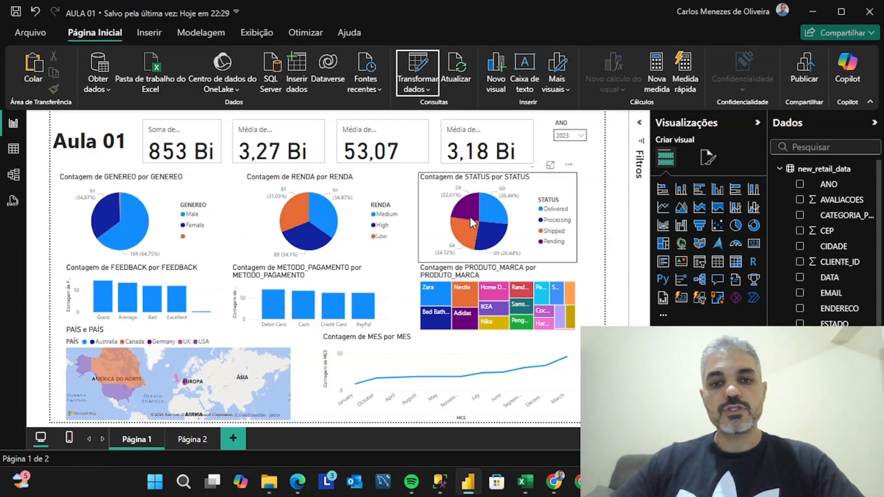
{"action": "mouse_move", "coordinate": [477, 215]}
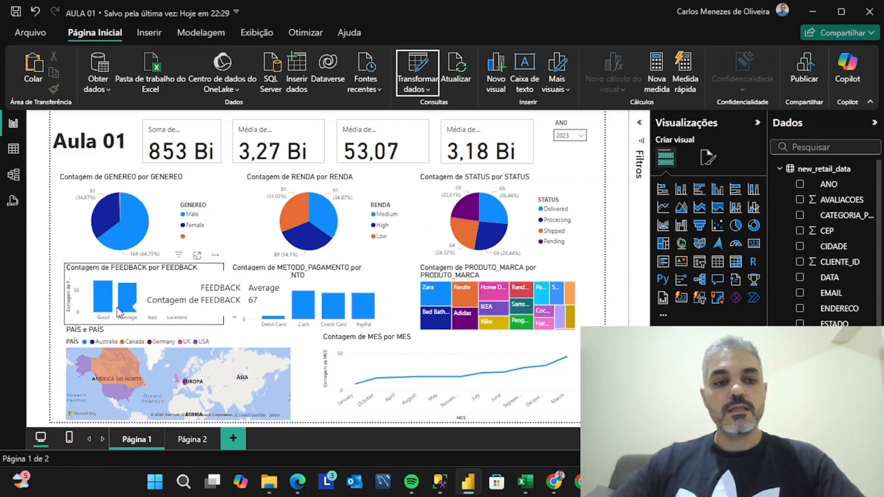
{"action": "mouse_move", "coordinate": [444, 289]}
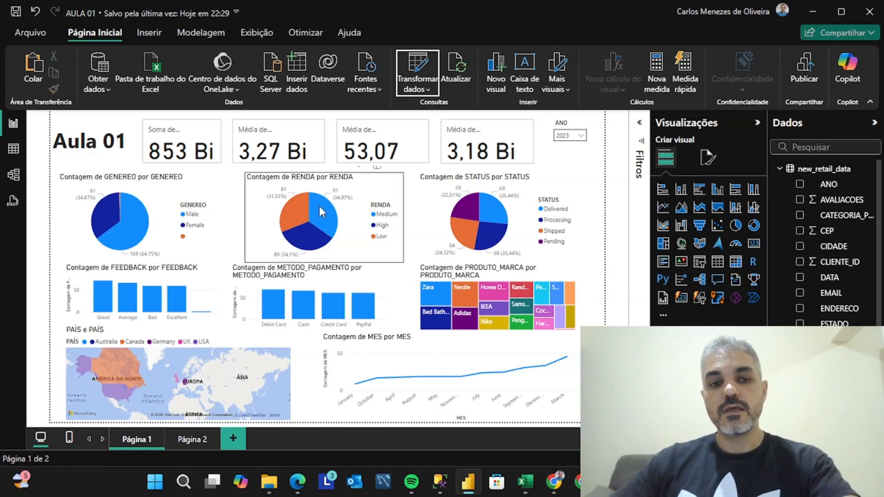
{"action": "mouse_move", "coordinate": [316, 220]}
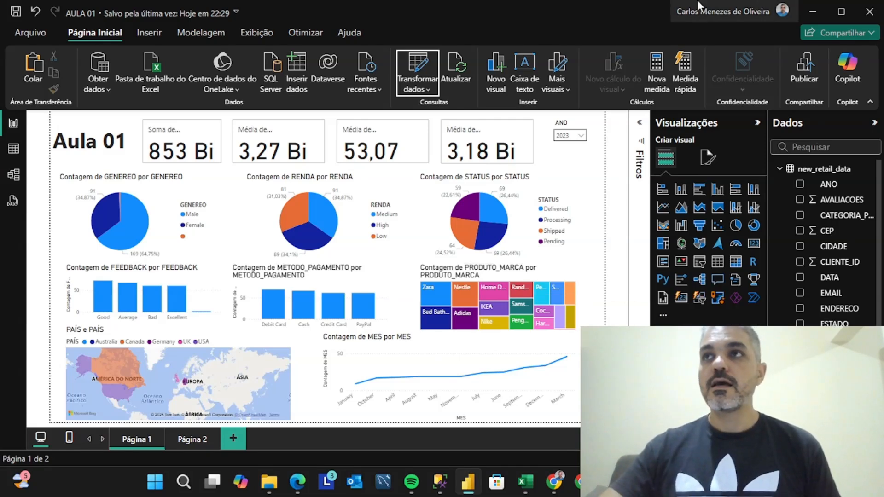
Switch to the Chrome search results for "documentação power bi DAX", maximize the window, and open Microsoft Learn's main DAX reference
{"action": "left_click", "coordinate": [553, 481]}
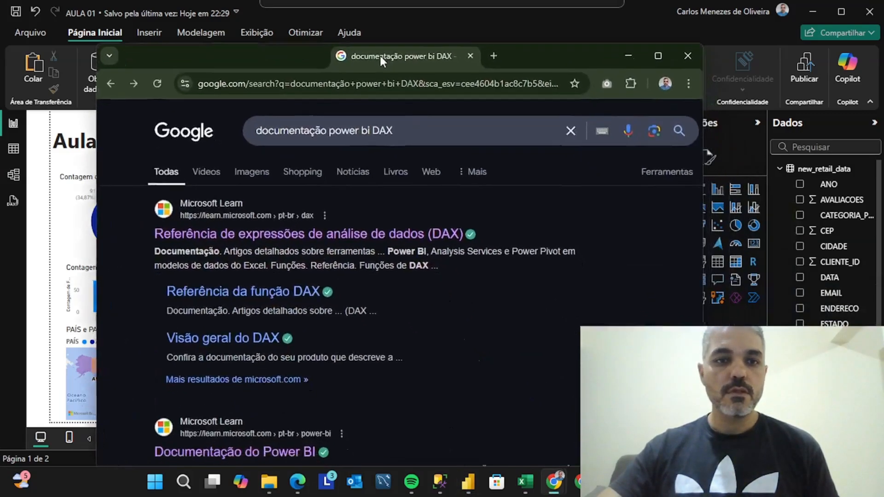
{"action": "left_click_drag", "start_coordinate": [379, 56], "coordinate": [444, 27]}
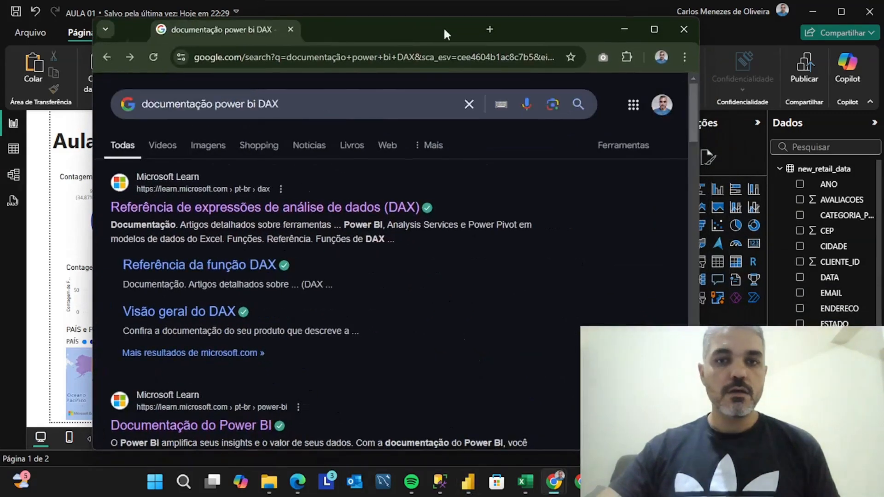
{"action": "left_click", "coordinate": [654, 27]}
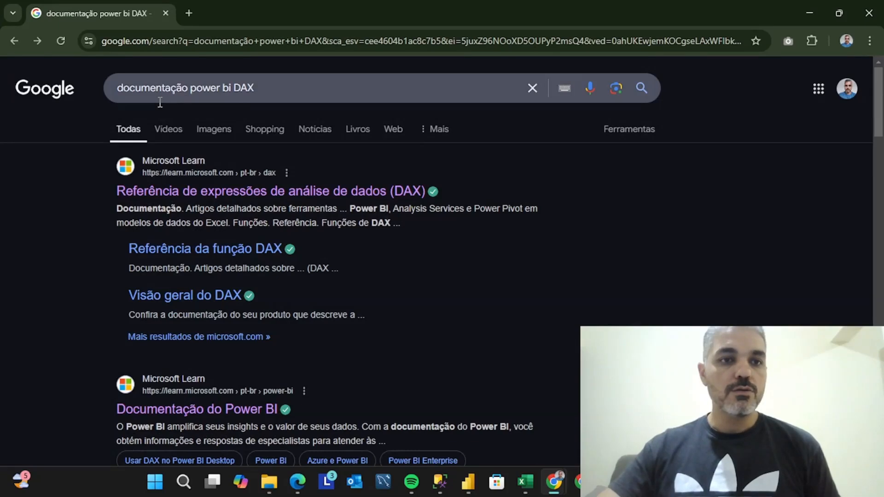
{"action": "left_click", "coordinate": [266, 190]}
Examine the DAX reference's function categories, its glossary, operators, queries and syntax topics, and the PDF download option
{"action": "scroll", "coordinate": [456, 230], "scroll_direction": "down", "scroll_amount": 5}
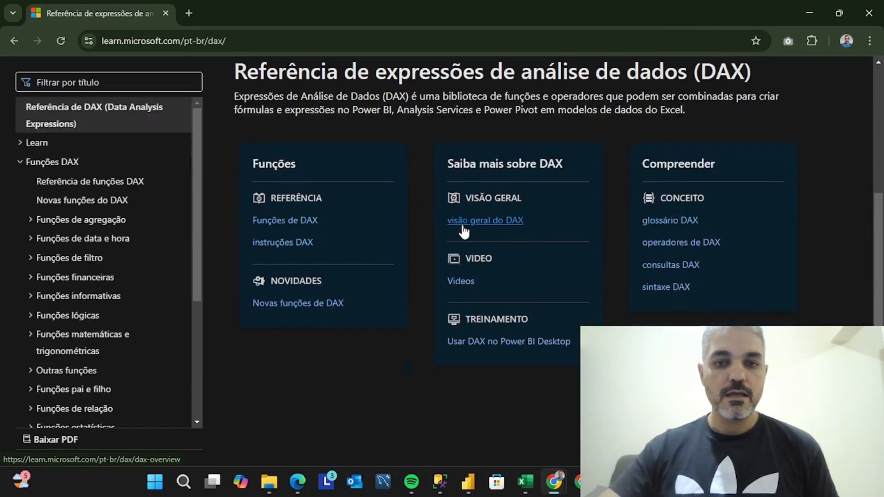
{"action": "scroll", "coordinate": [90, 226], "scroll_direction": "down", "scroll_amount": 2}
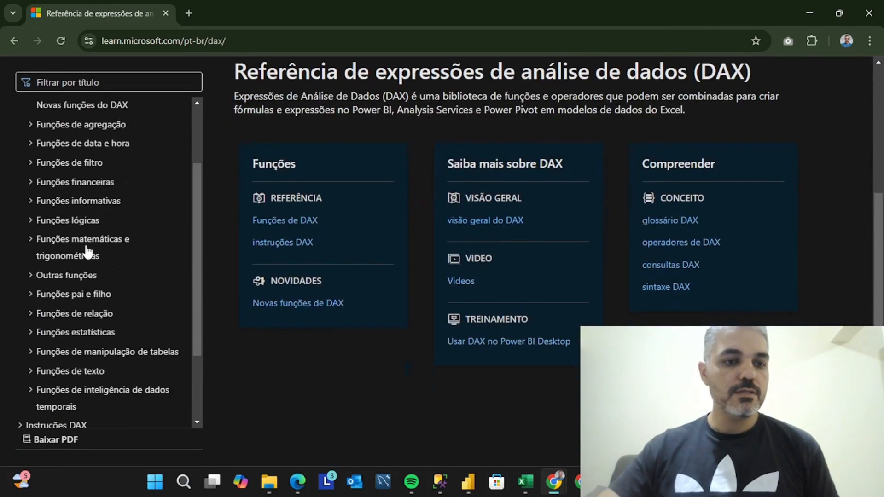
{"action": "scroll", "coordinate": [87, 251], "scroll_direction": "down", "scroll_amount": 2}
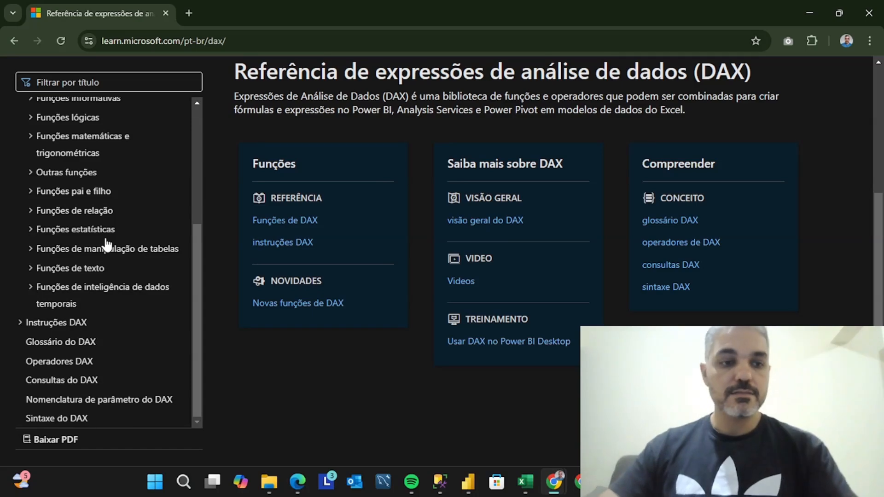
{"action": "scroll", "coordinate": [106, 249], "scroll_direction": "down", "scroll_amount": 3}
{"action": "scroll", "coordinate": [108, 251], "scroll_direction": "up", "scroll_amount": 3}
{"action": "scroll", "coordinate": [110, 253], "scroll_direction": "down", "scroll_amount": 1}
{"action": "scroll", "coordinate": [110, 255], "scroll_direction": "up", "scroll_amount": 4}
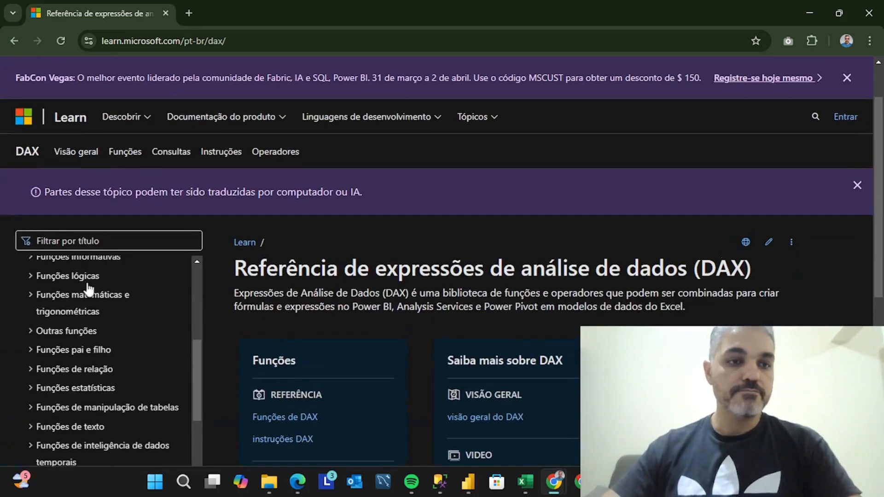
{"action": "scroll", "coordinate": [89, 286], "scroll_direction": "down", "scroll_amount": 8}
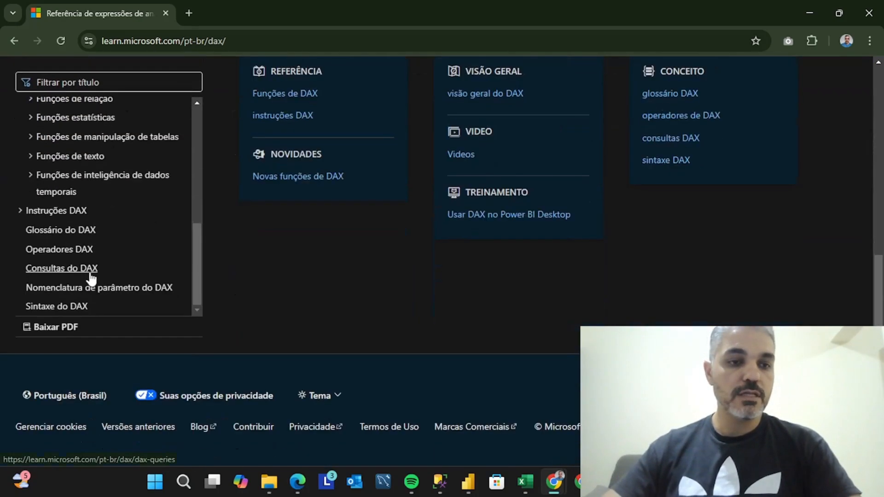
{"action": "scroll", "coordinate": [90, 277], "scroll_direction": "up", "scroll_amount": 5}
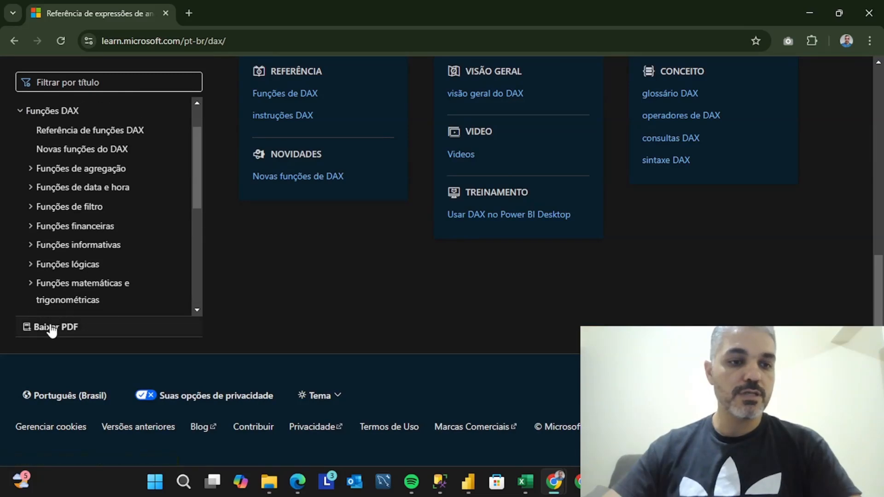
{"action": "scroll", "coordinate": [95, 243], "scroll_direction": "up", "scroll_amount": 2}
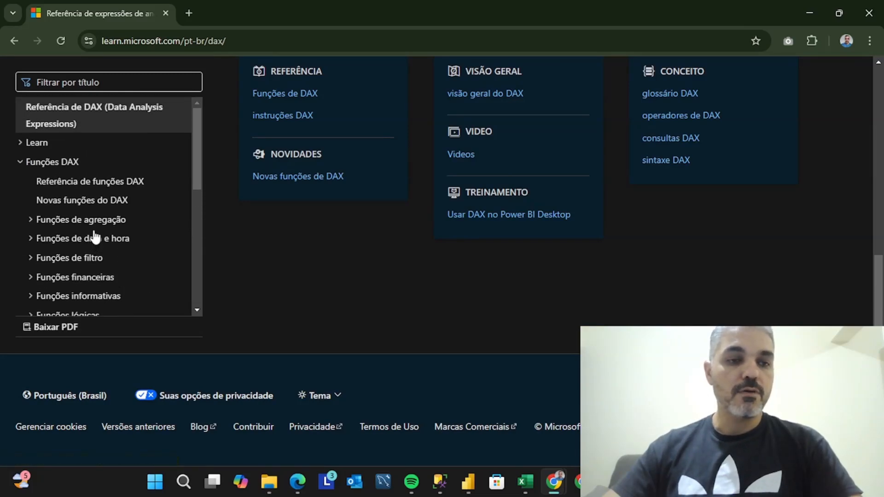
{"action": "scroll", "coordinate": [95, 234], "scroll_direction": "up", "scroll_amount": 3}
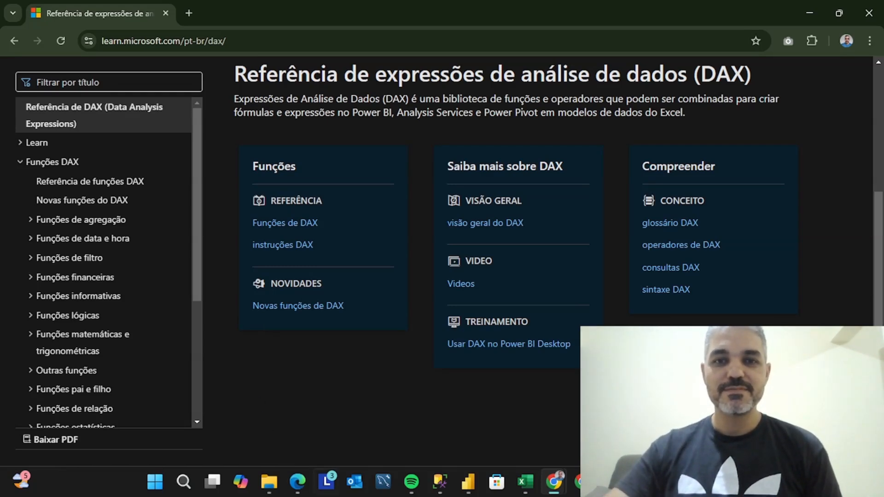
{"action": "mouse_move", "coordinate": [611, 482]}
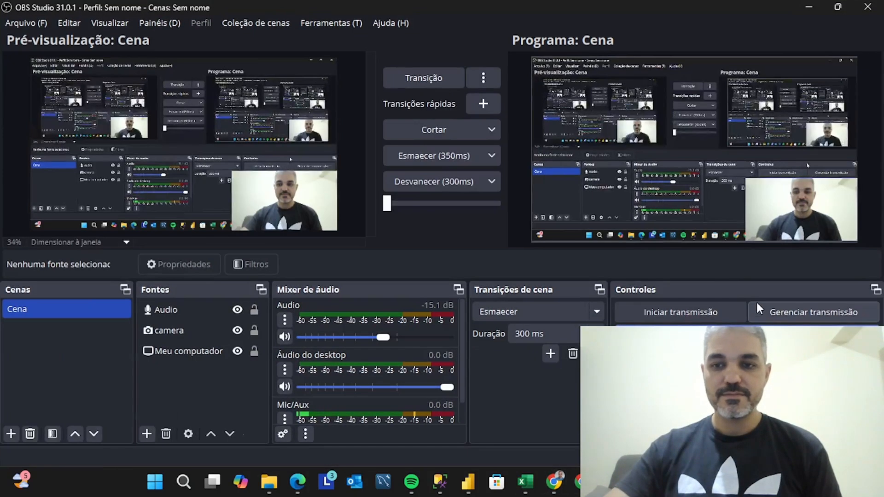